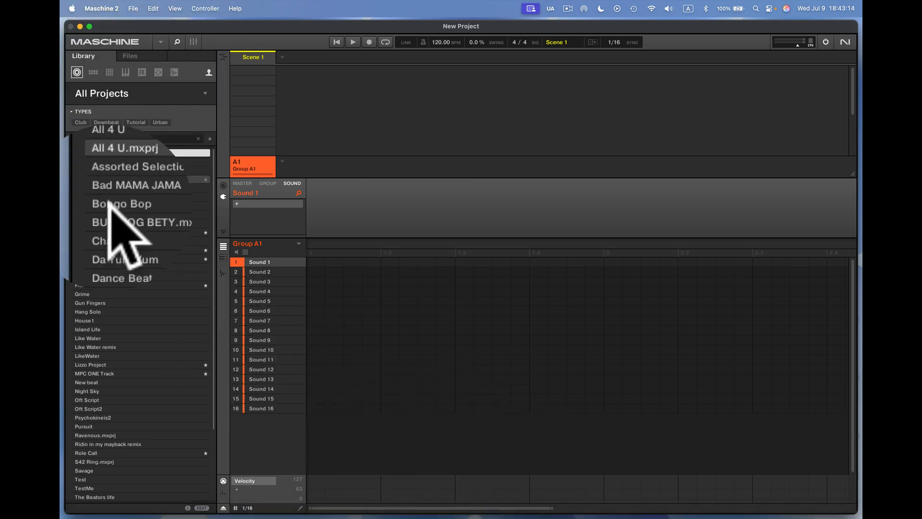
Load the MPC ONE Track project from the library and audition its 4-140 Bpm and 3-140 Bpm patterns.
double_click(141, 373)
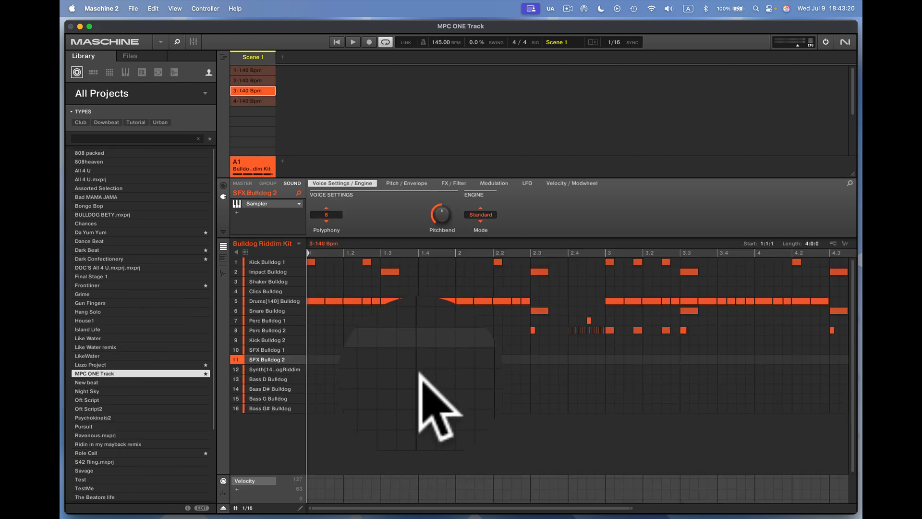
left_click(253, 100)
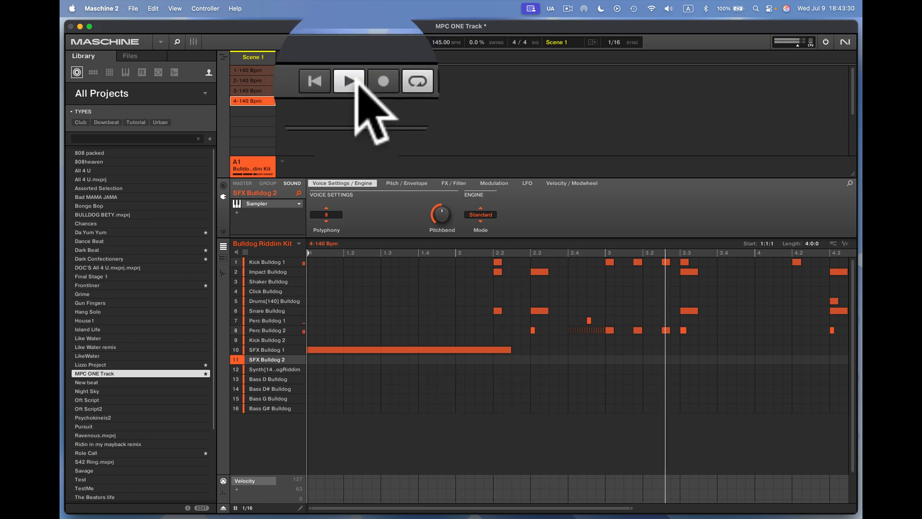
left_click(261, 89)
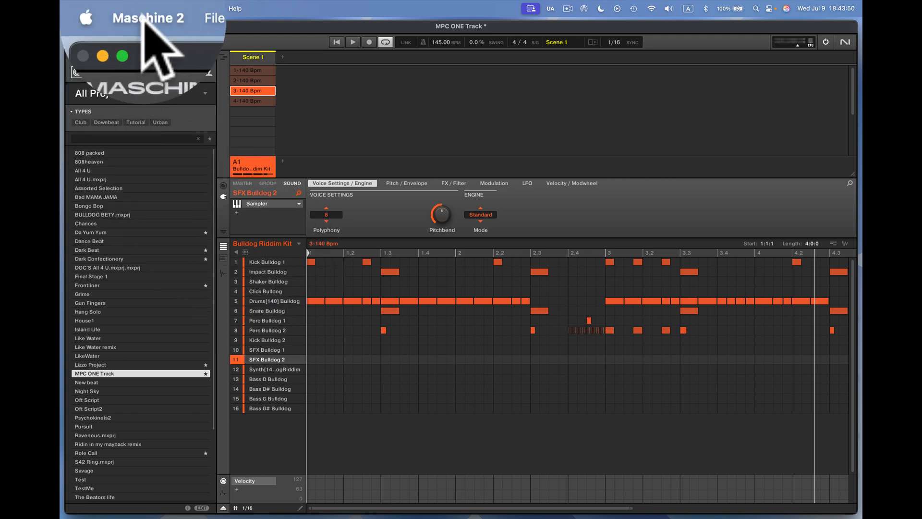
Try to quit Maschine 2, choosing to save the modified MPC ONE Track project.
left_click(100, 9)
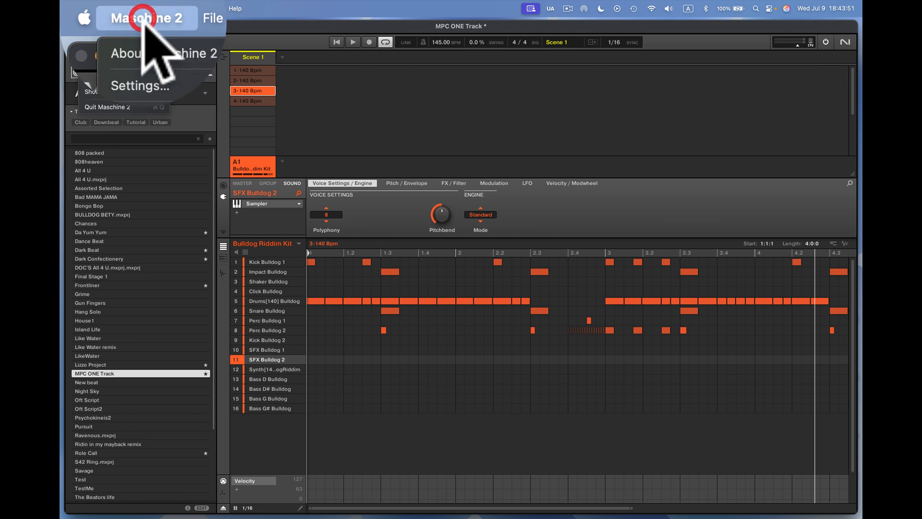
left_click(142, 107)
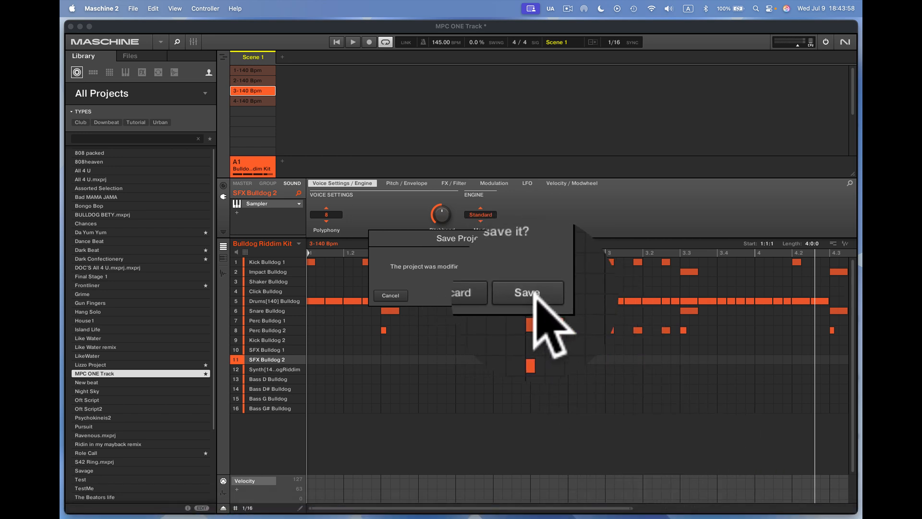
left_click(535, 295)
Switch to Logic Pro and set the audio output device to Telestream Audio Capture, applying the change and closing the settings.
mouse_move(737, 512)
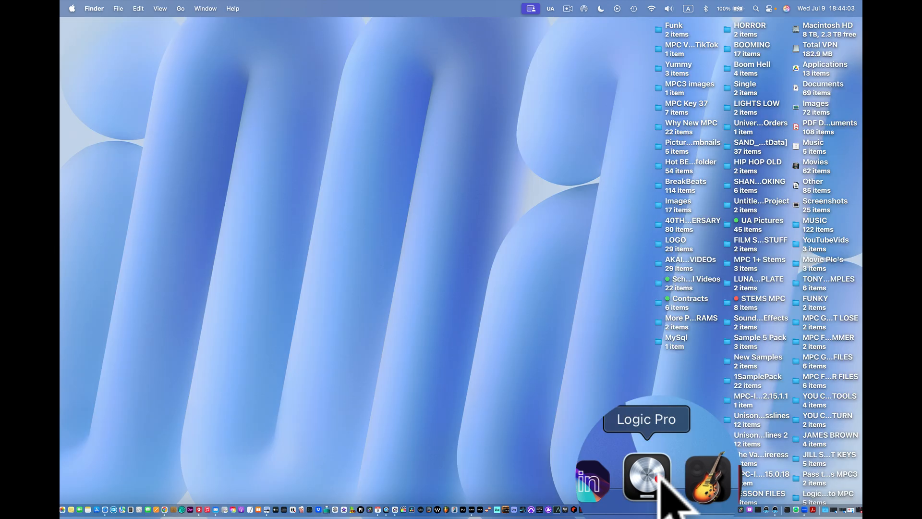
left_click(658, 475)
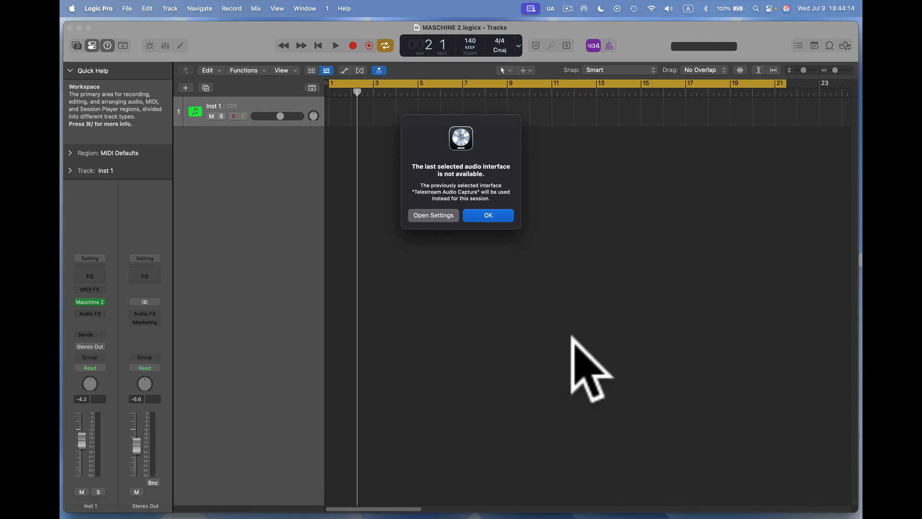
left_click(434, 215)
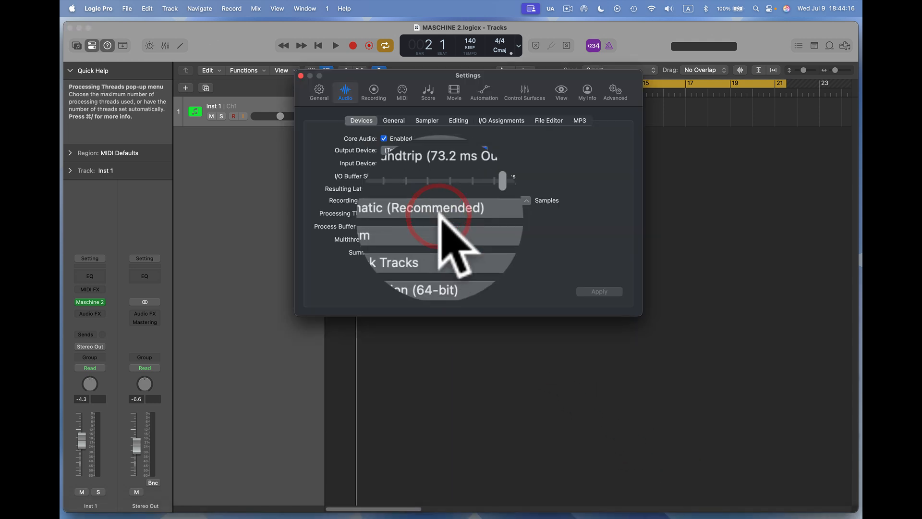
left_click(481, 150)
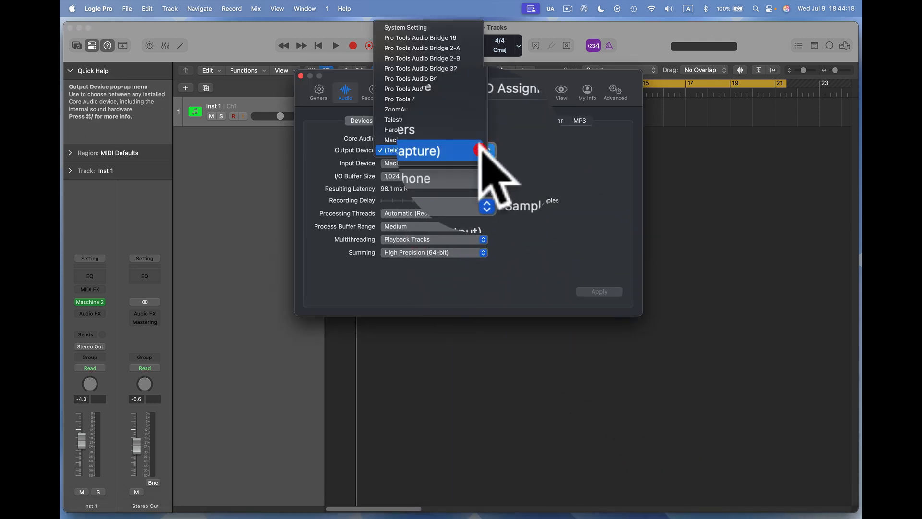
left_click(461, 118)
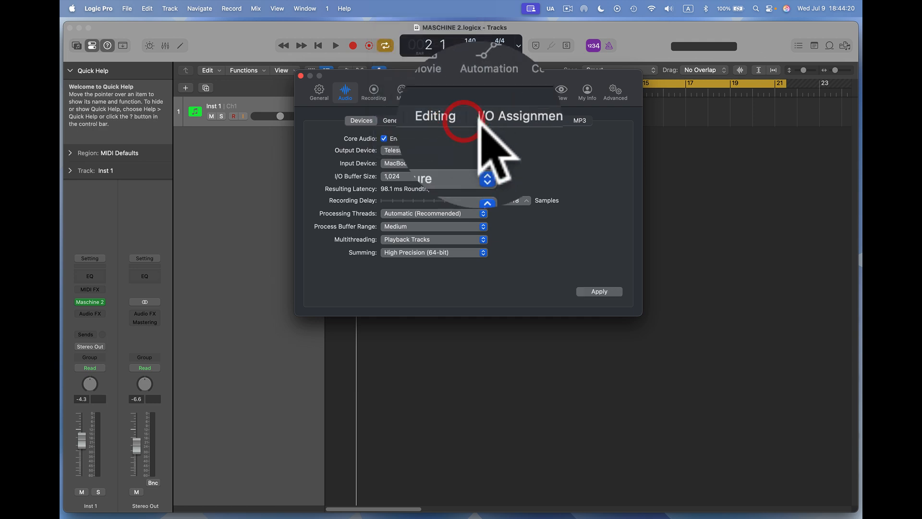
left_click(600, 292)
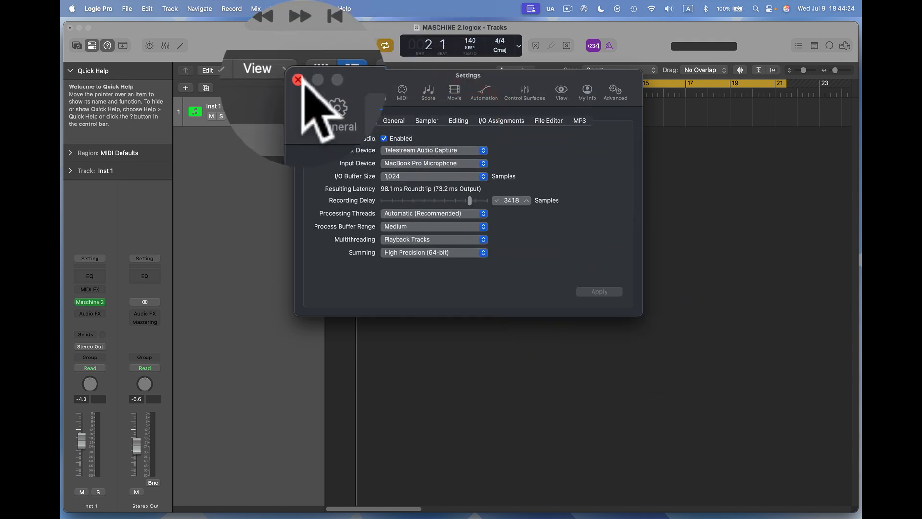
key("super+w")
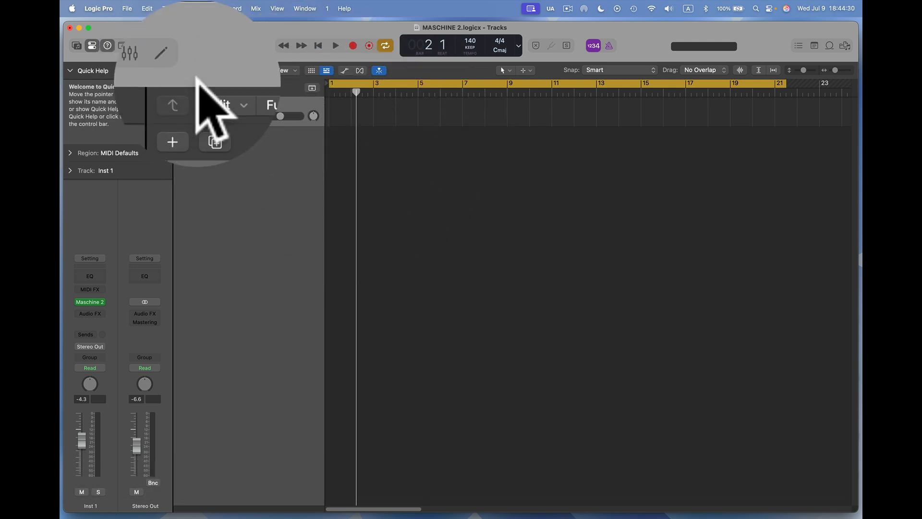
Add a second instrument track and remove the plug-in from its instrument slot.
left_click(166, 9)
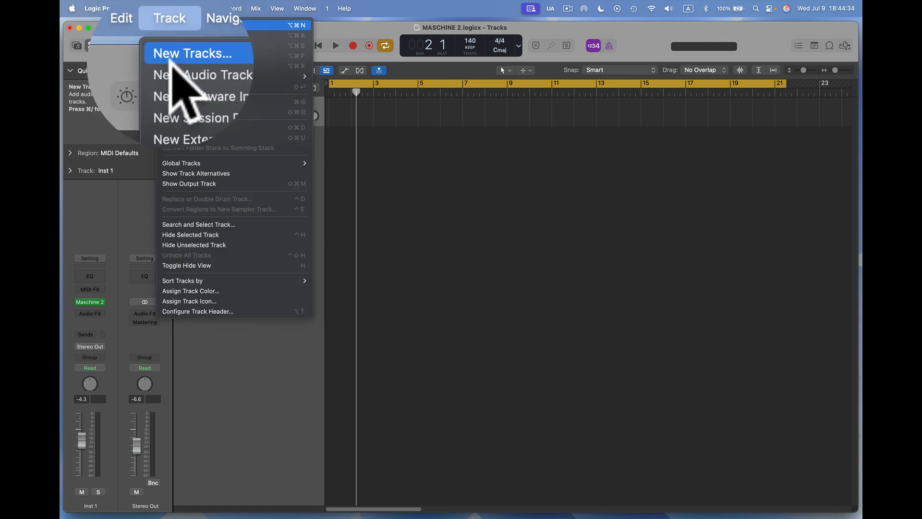
left_click(175, 44)
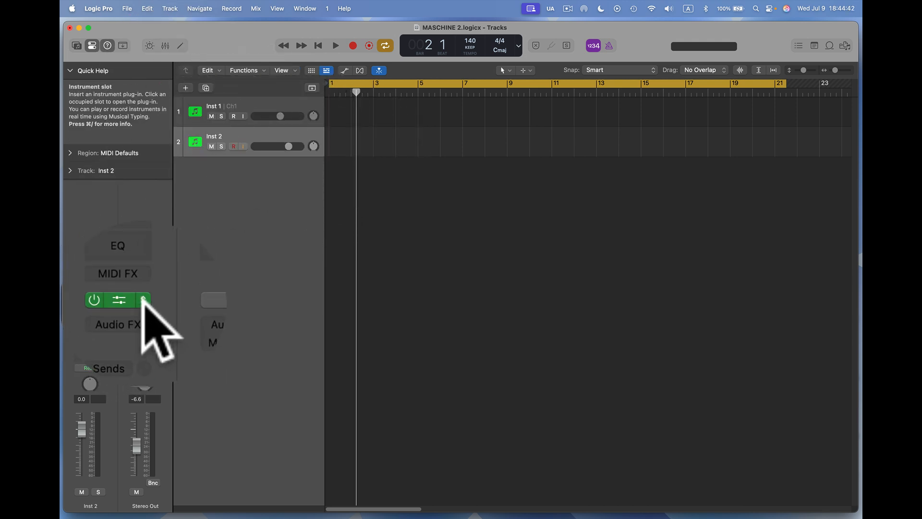
left_click(143, 301)
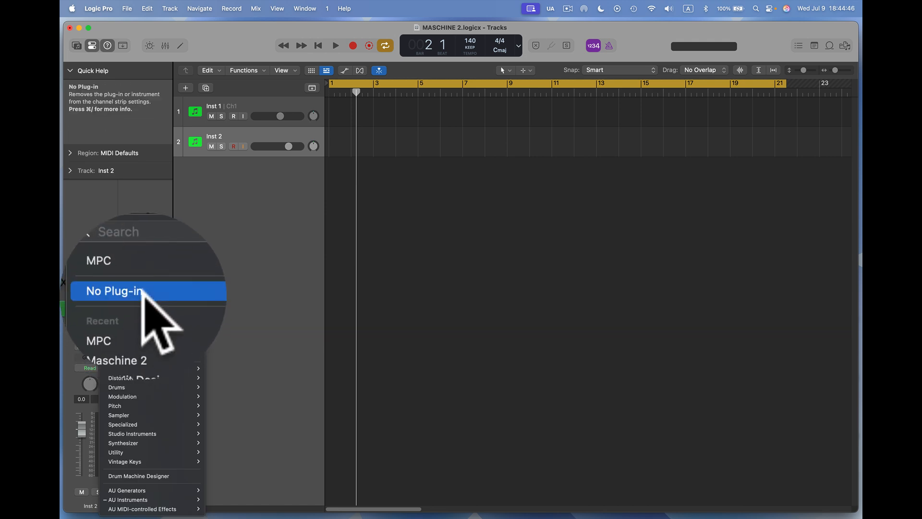
mouse_move(143, 326)
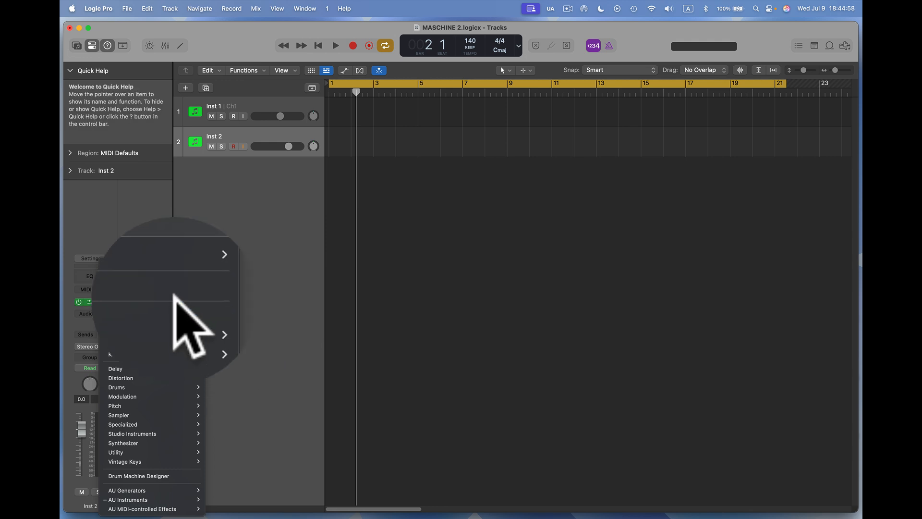
left_click(176, 294)
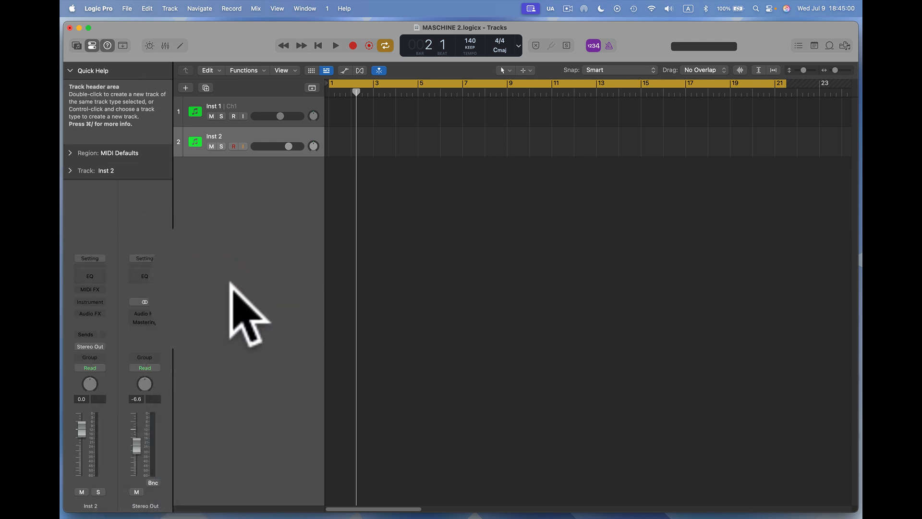
Delete the empty Inst 2 track.
right_click(241, 128)
mouse_move(244, 138)
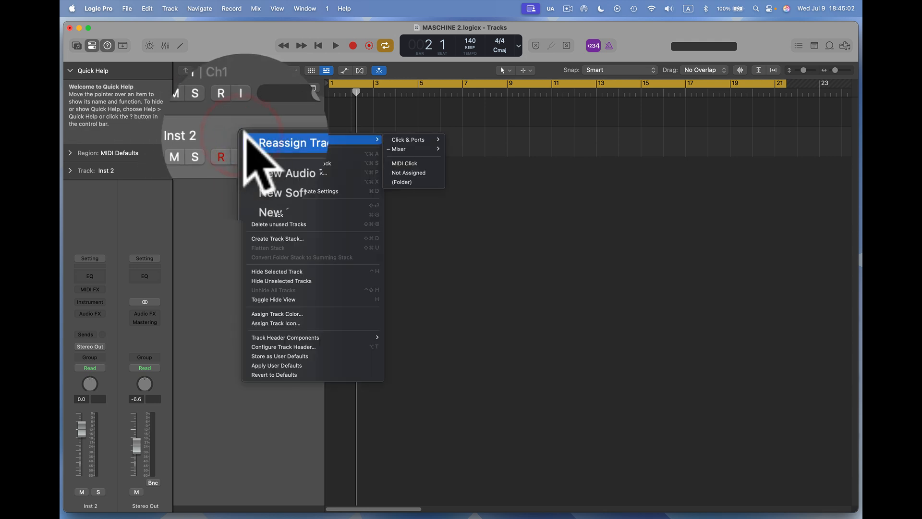
left_click(301, 221)
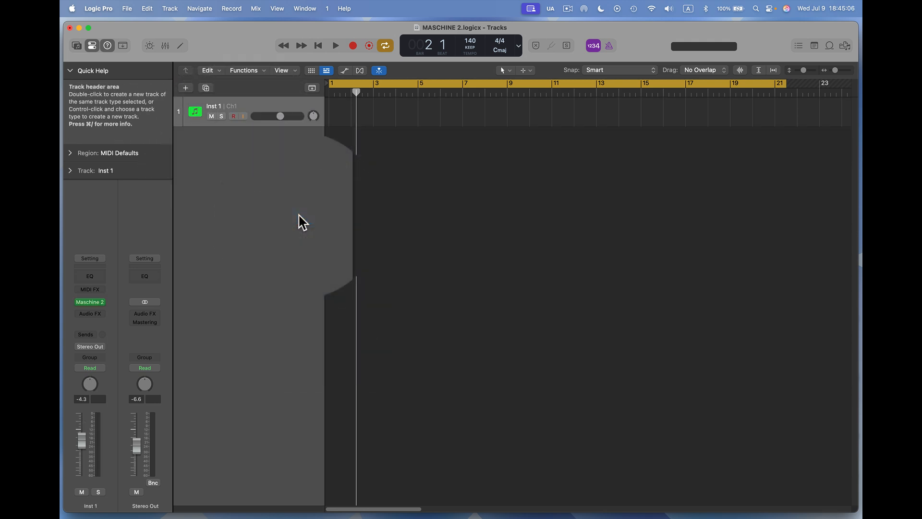
Open the Maschine 2 plug-in window from the instrument slot of the Inst 1 track.
left_click(246, 102)
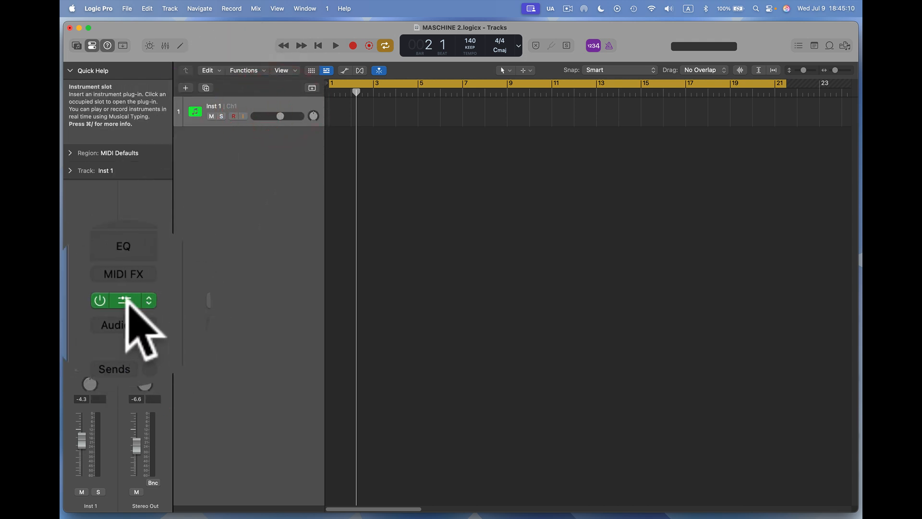
left_click(143, 300)
mouse_move(142, 272)
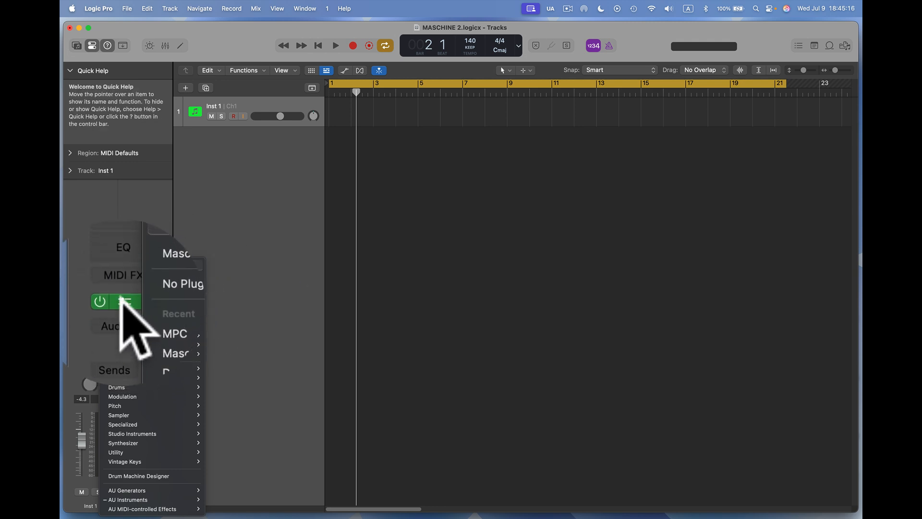
left_click(91, 302)
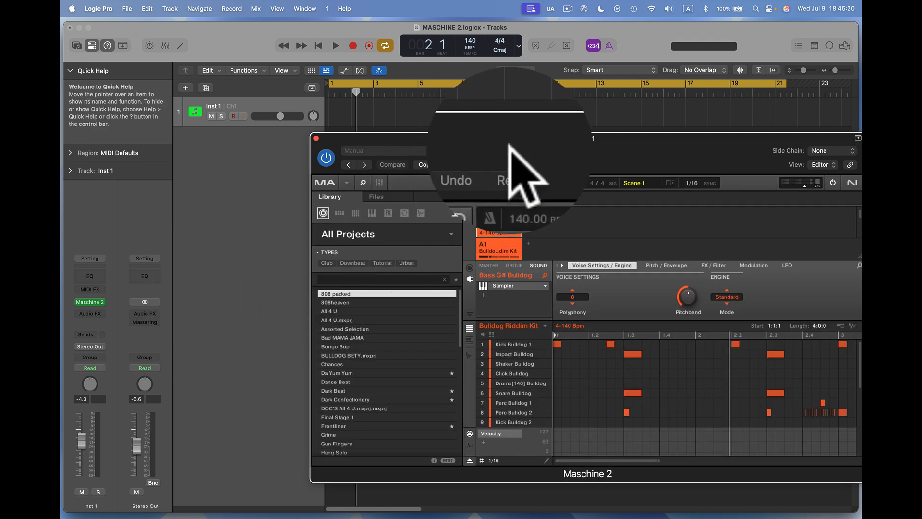
Load the MPC ONE Track project inside the plug-in and select its 4-140 Bpm pattern.
left_click_drag(509, 138, 331, 133)
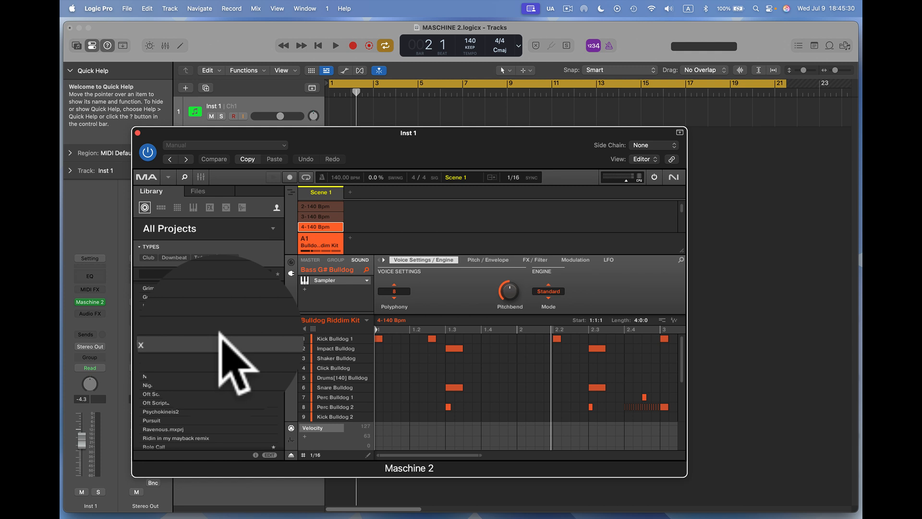
double_click(194, 368)
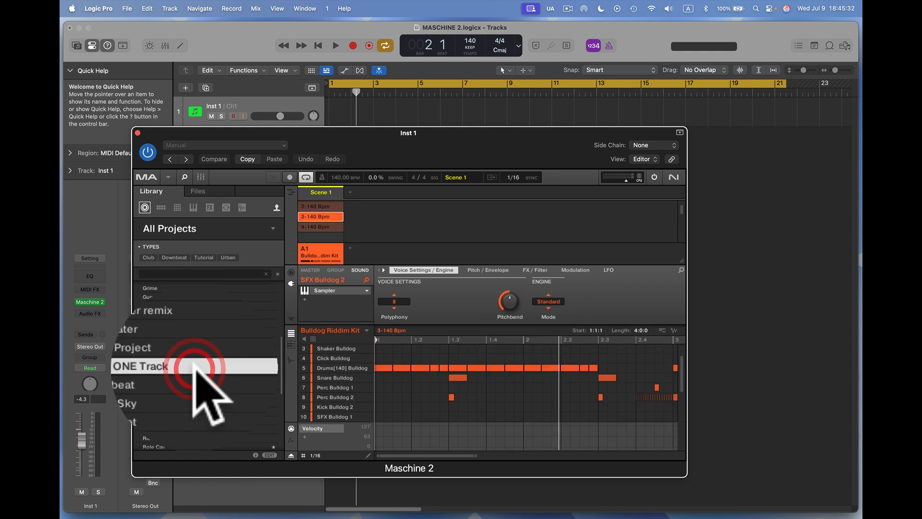
left_click(332, 227)
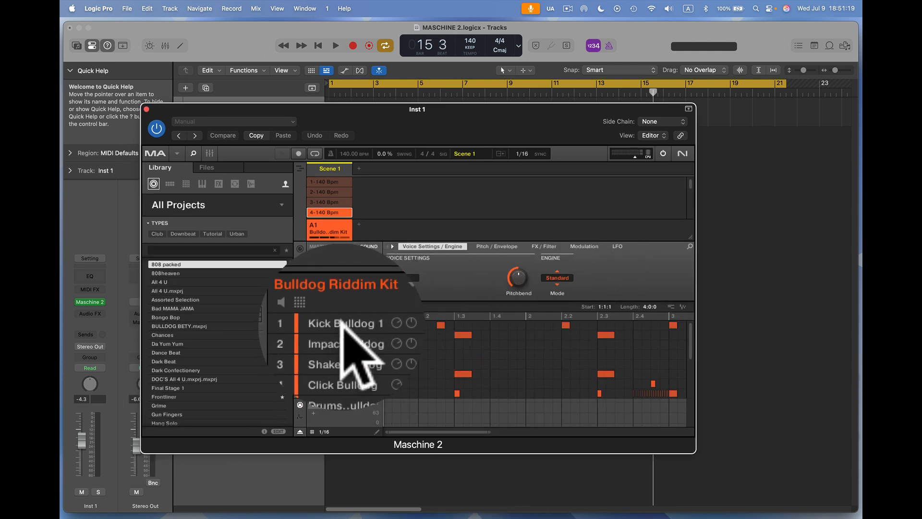
Check the output destination of the Bulldog Riddim Kit sounds one by one, from Kick Bulldog 1 through Bass G# Bulldog.
left_click(342, 323)
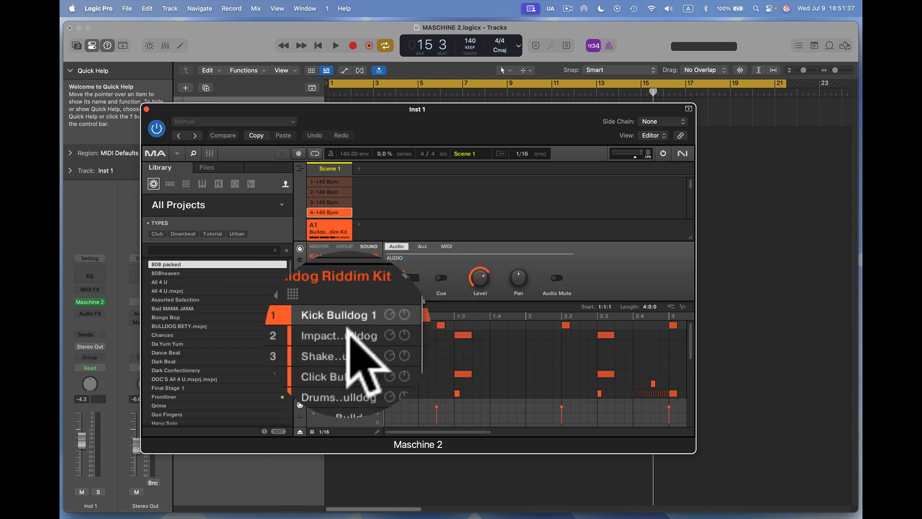
left_click(342, 335)
left_click(347, 340)
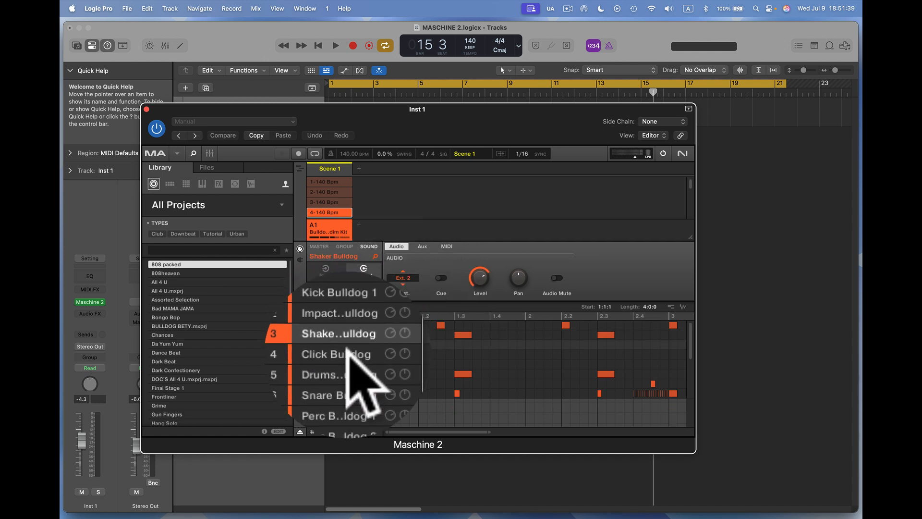
left_click(346, 351)
left_click(349, 355)
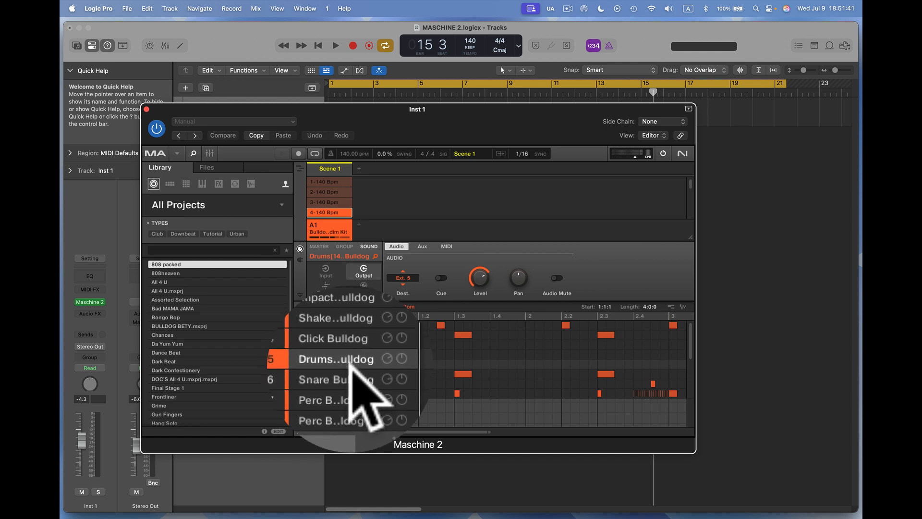
left_click(350, 366)
left_click(353, 372)
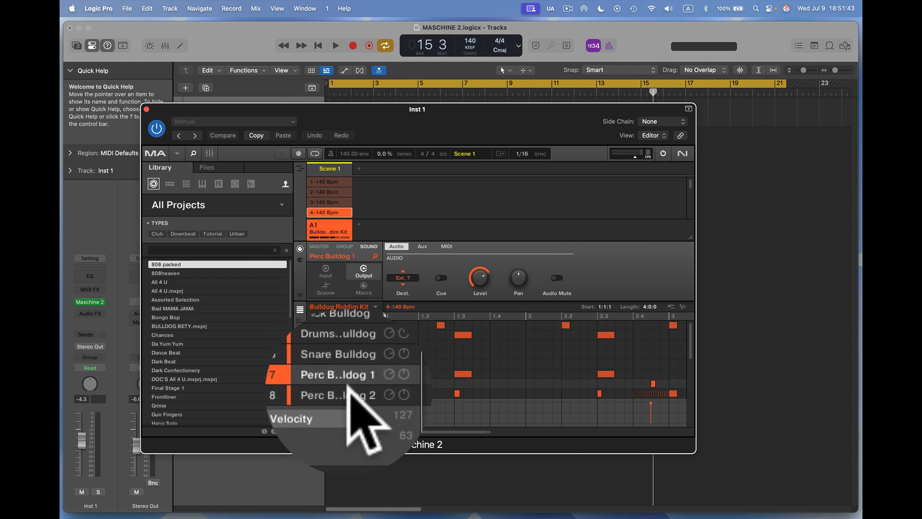
left_click(350, 387)
scroll(367, 377, "up", 3)
scroll(370, 375, "down", 9)
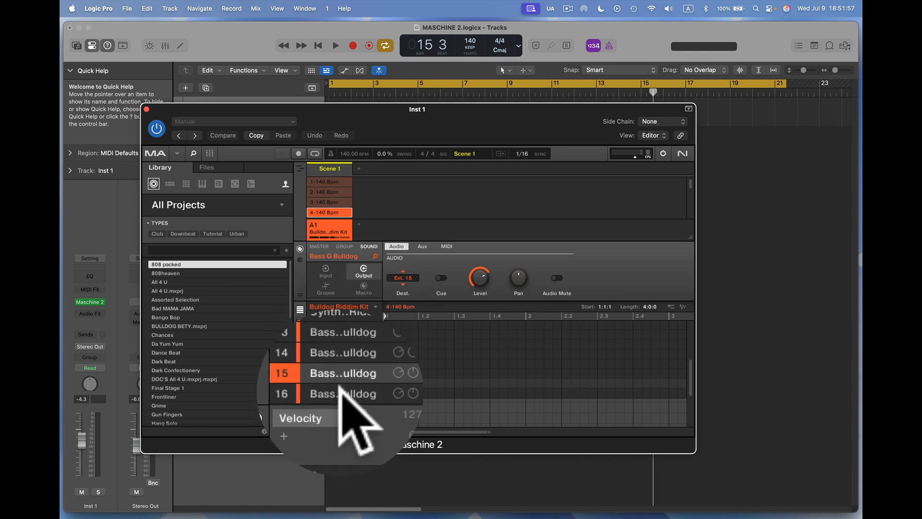
left_click(343, 393)
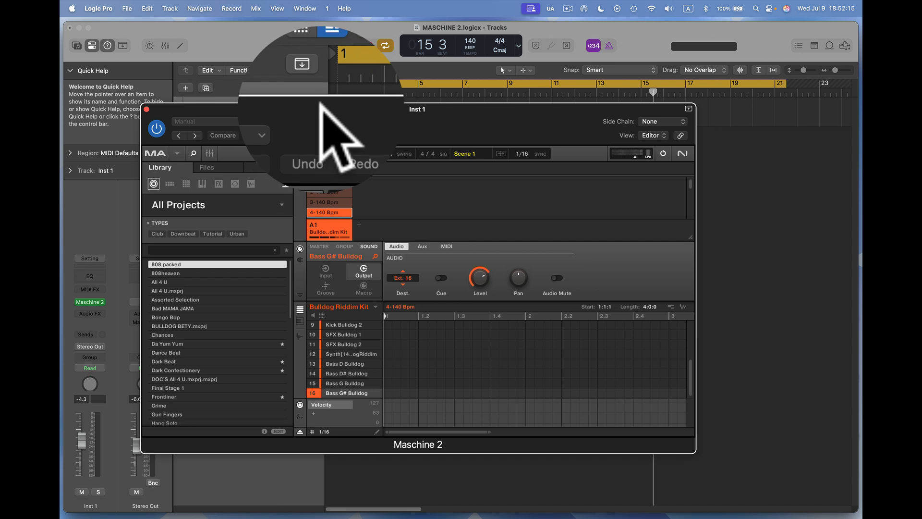
Move the Maschine 2 plug-in window aside and close it.
left_click_drag(320, 104, 416, 110)
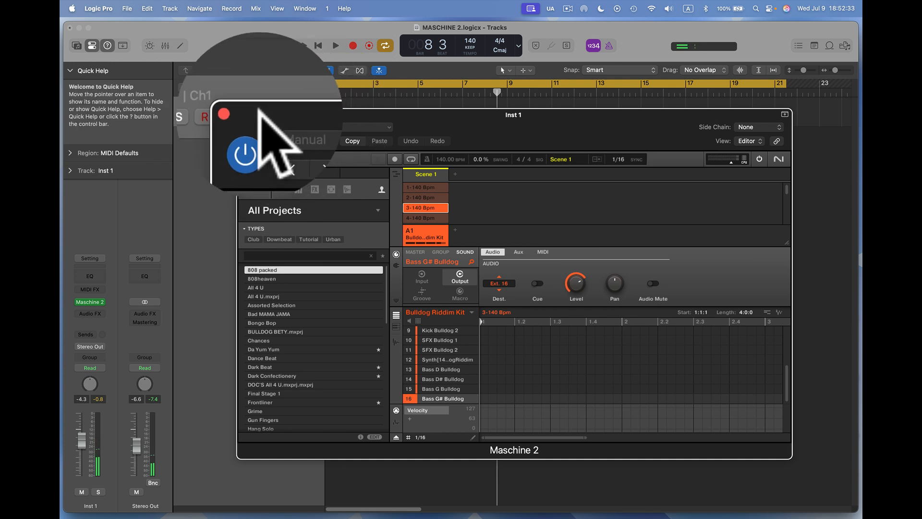
left_click(243, 114)
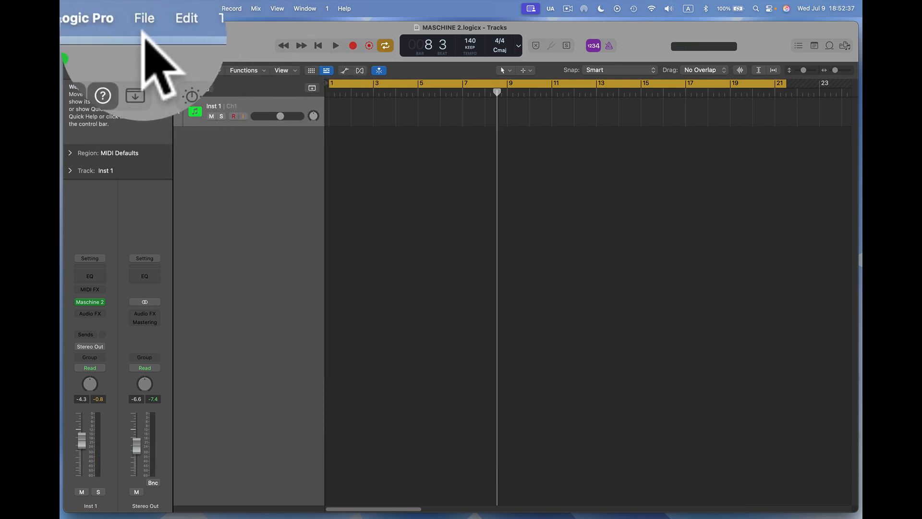
Show the mixer and add 15 aux channel strips for the extra outputs of the Inst 1 Maschine 2 plug-in.
key("x")
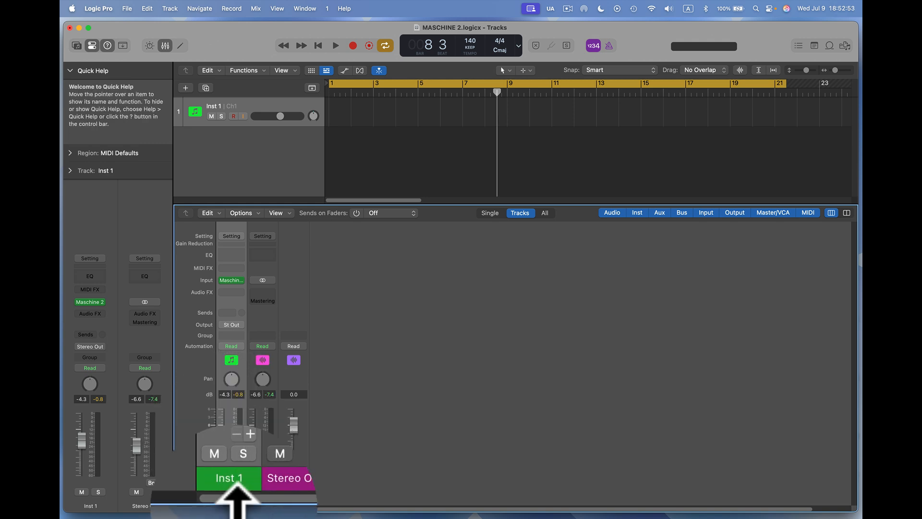
left_click(242, 438)
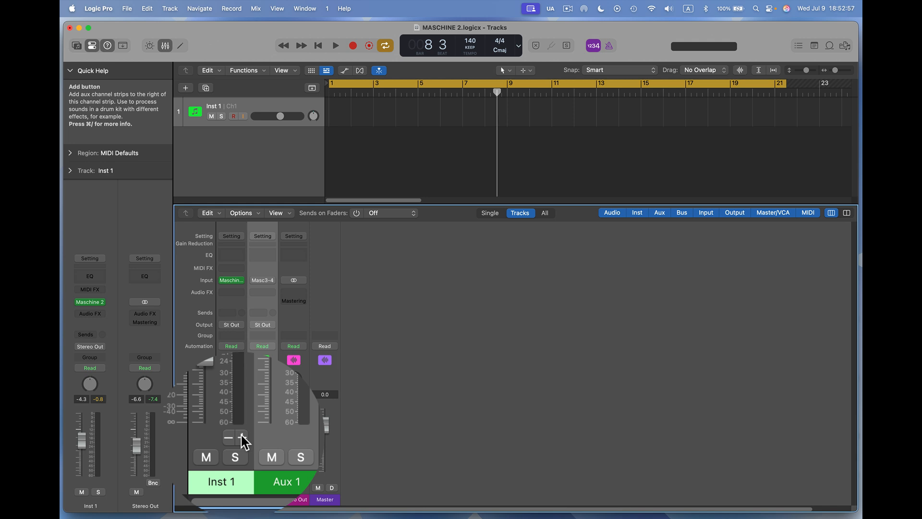
left_click(242, 437)
left_click(243, 437)
left_click(242, 437)
left_click(242, 438)
left_click(242, 437)
left_click(242, 437)
left_click(242, 437)
left_click(242, 437)
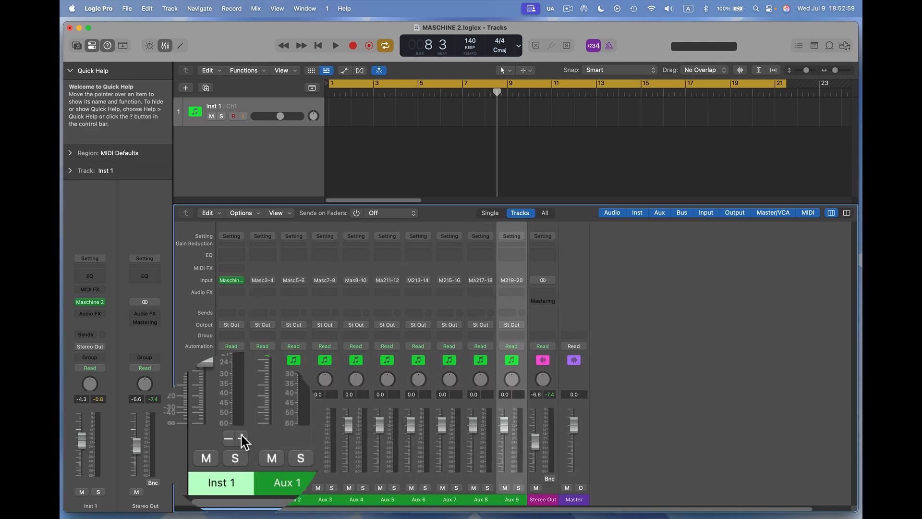
left_click(242, 437)
left_click(242, 437)
left_click(243, 437)
left_click(242, 437)
left_click(242, 437)
left_click(242, 437)
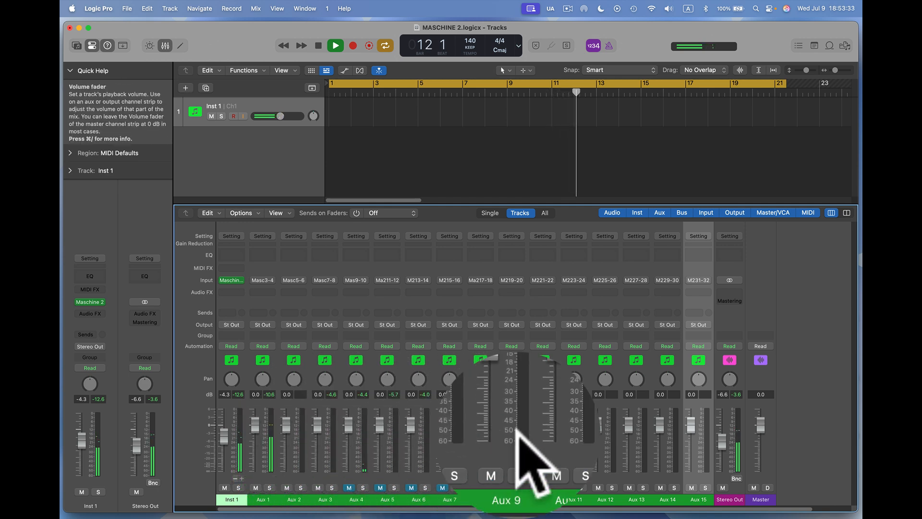
Unmute the Aux 4 and Aux 5 channel strips during playback, and stop playback.
left_click(349, 487)
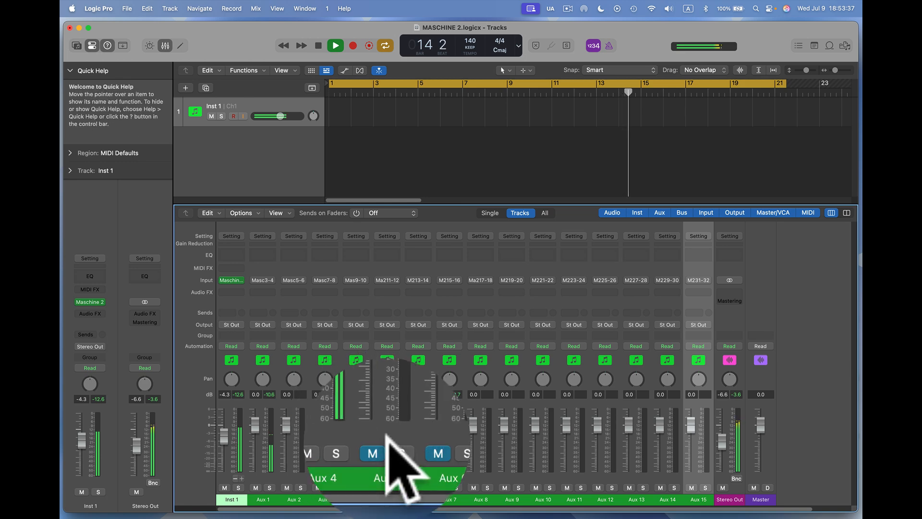
left_click(381, 487)
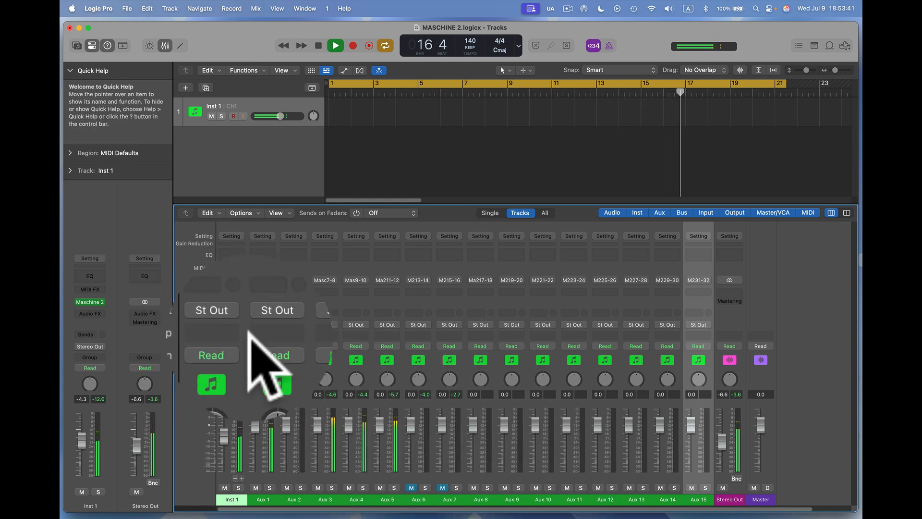
key("space")
Reopen the Maschine 2 window from Inst 1, start project playback, and close the plug-in window.
left_click(233, 283)
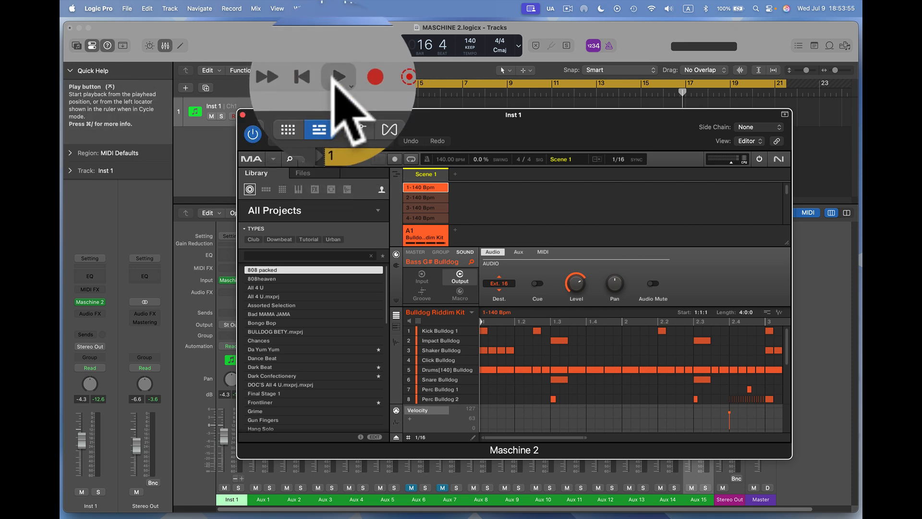
left_click(335, 45)
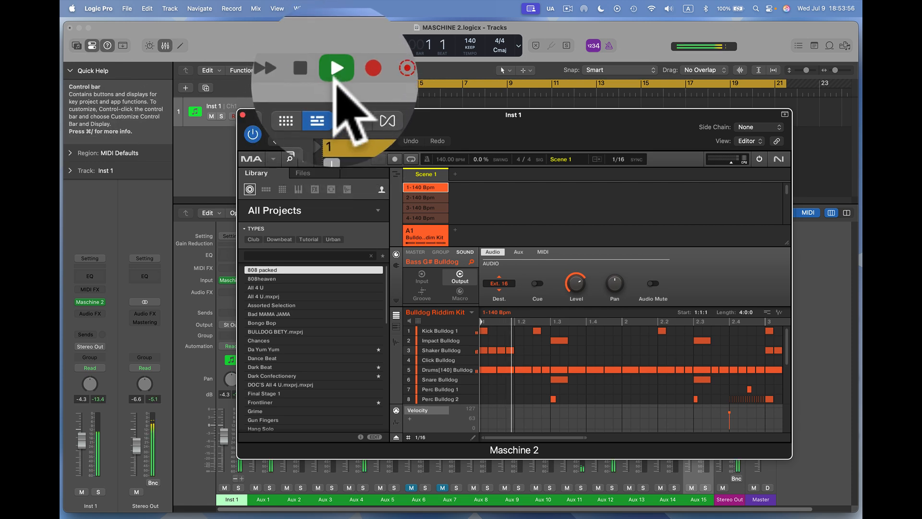
left_click(242, 114)
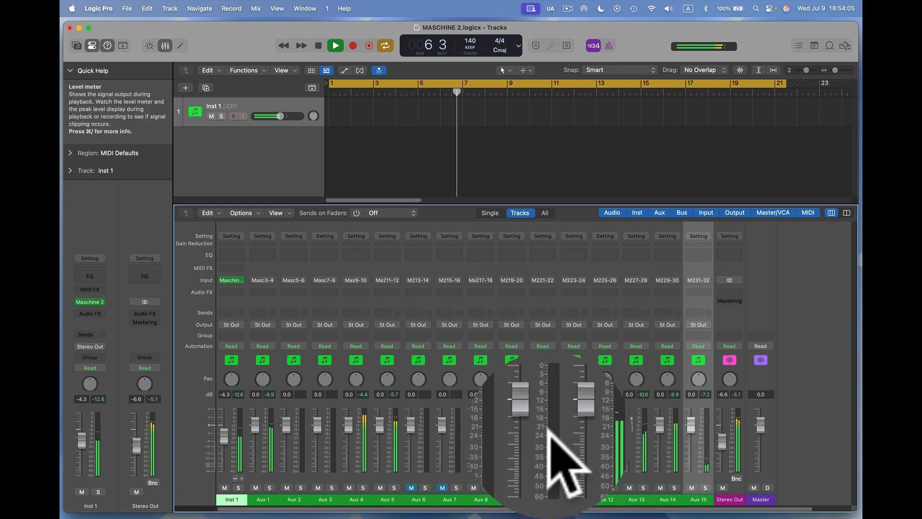
Unmute the Aux 7 and Aux 6 channel strips while the project plays, and stop playback.
left_click(440, 488)
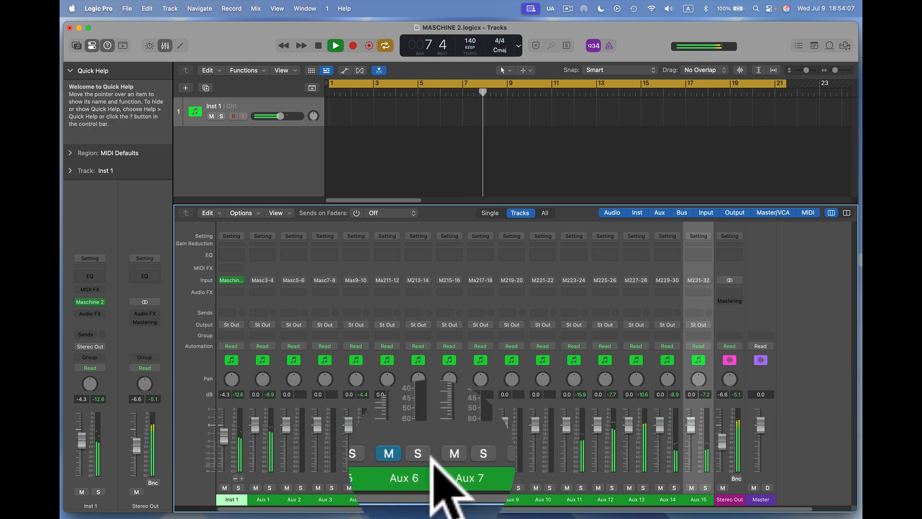
left_click(411, 488)
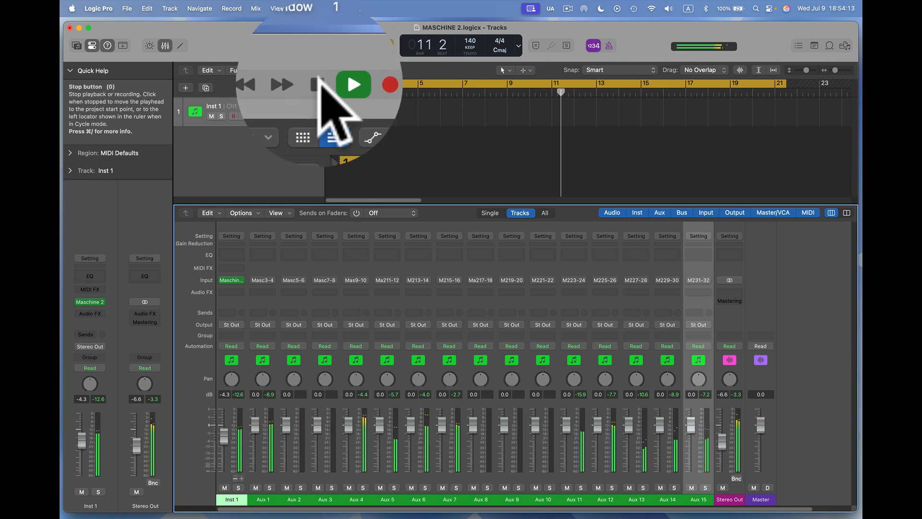
left_click(319, 46)
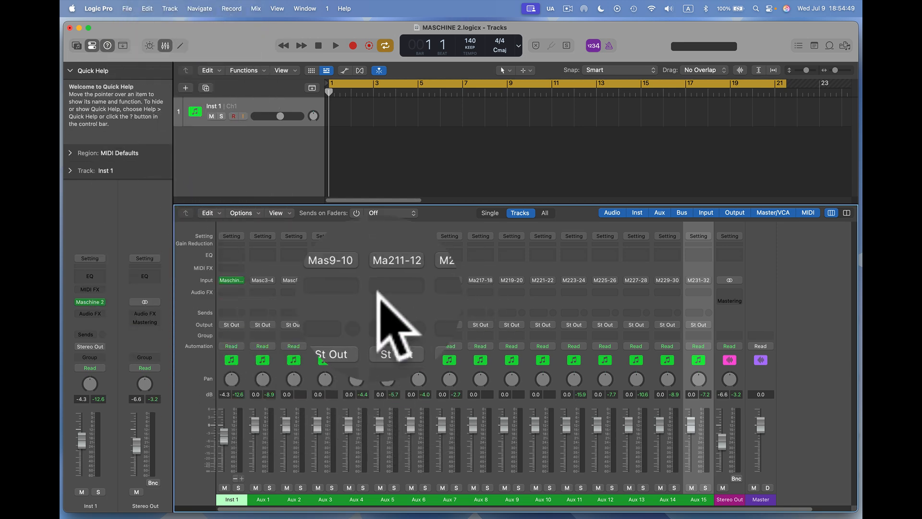
Create 15 Mic or Line audio tracks with ascending inputs from Bus 1, Stereo Output, input monitoring and record enabled.
left_click(170, 8)
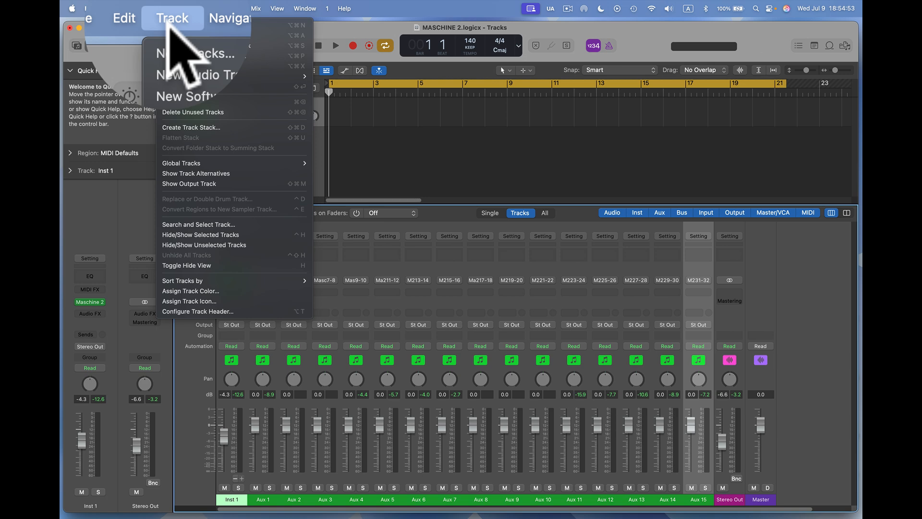
left_click(179, 25)
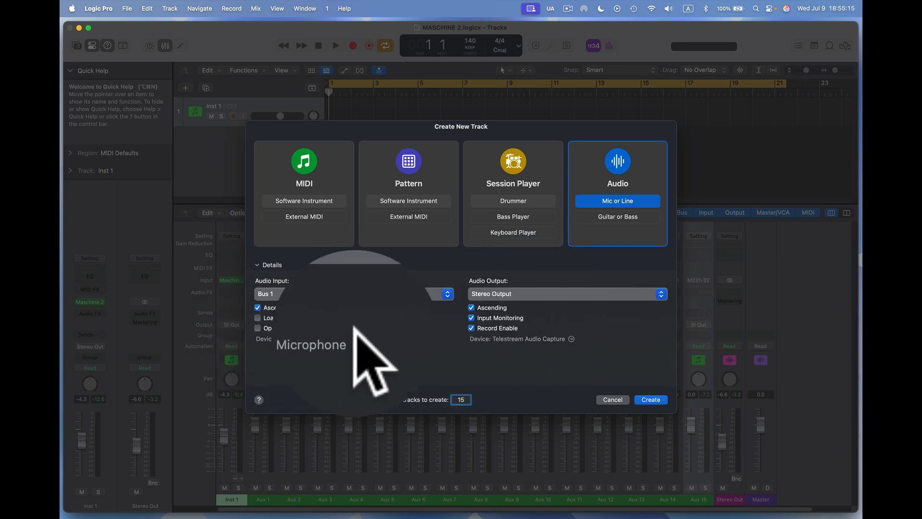
left_click(651, 399)
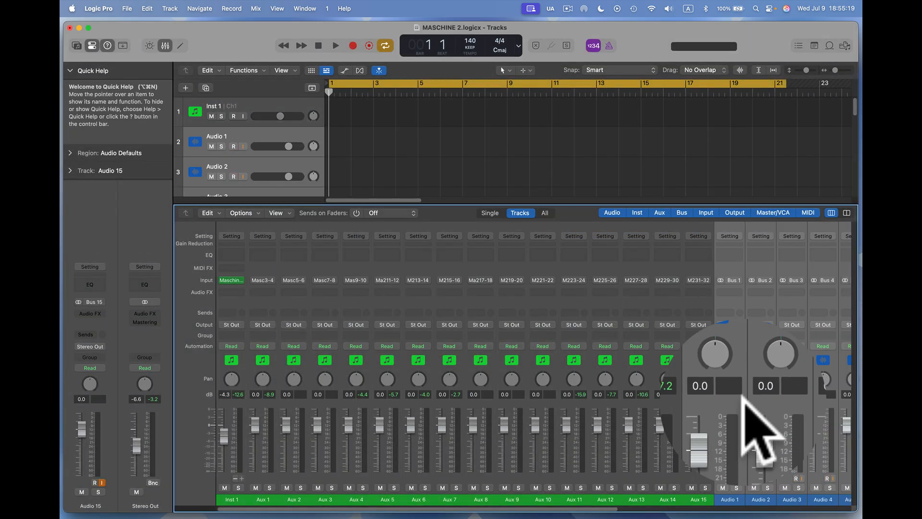
scroll(742, 399, "right", 8)
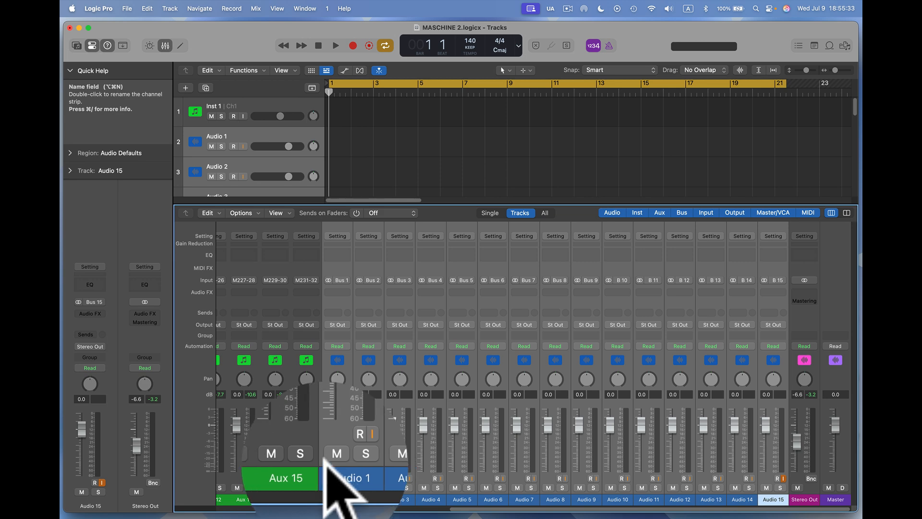
scroll(293, 432, "left", 10)
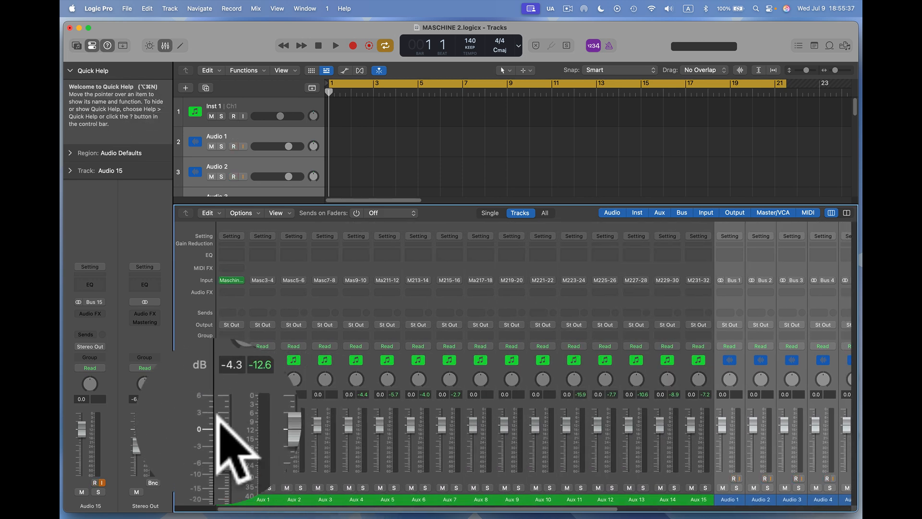
Play the project with Inst 1 soloed and briefly solo Aux 1 to audition both signals.
key("space")
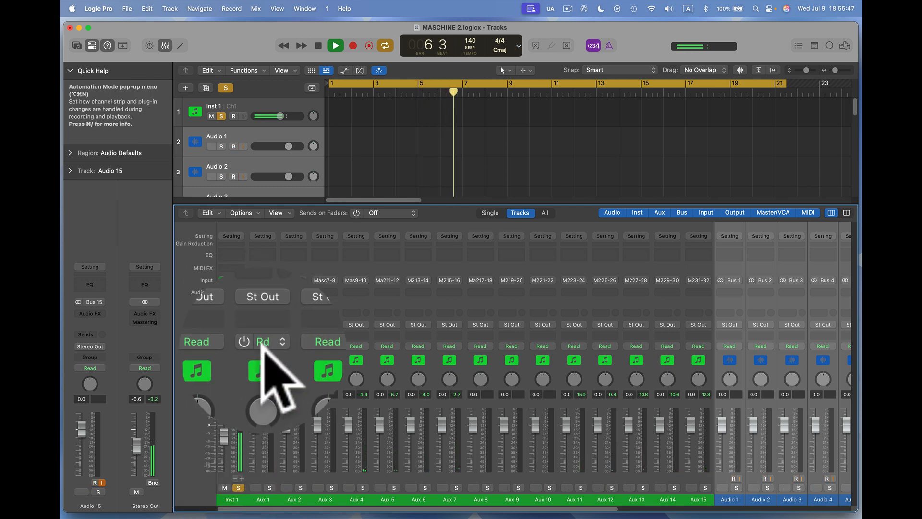
left_click(270, 487)
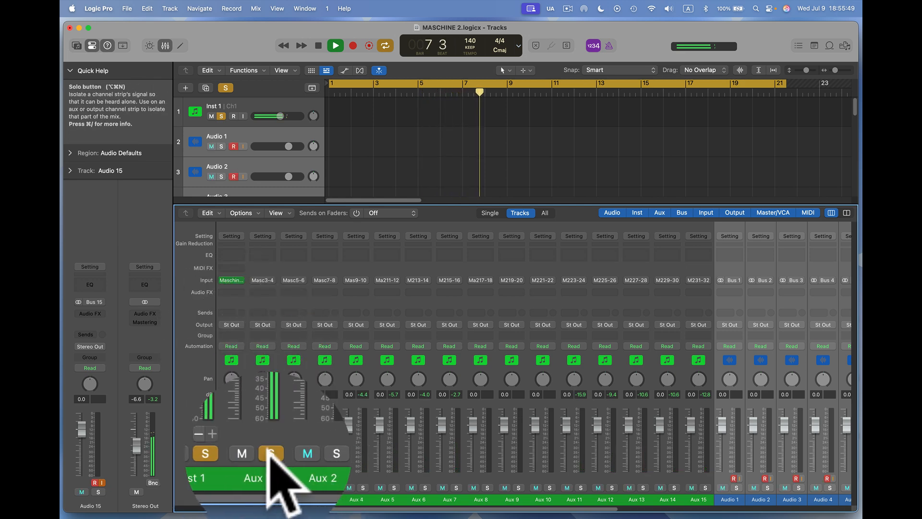
left_click(267, 454)
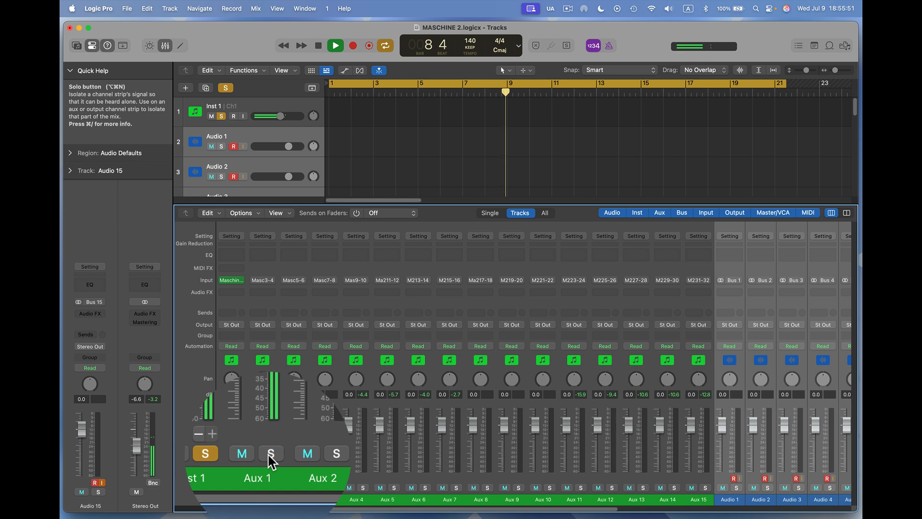
Set the output of the Inst 1 channel strip to Bus 1 feeding Audio 1.
left_click(231, 321)
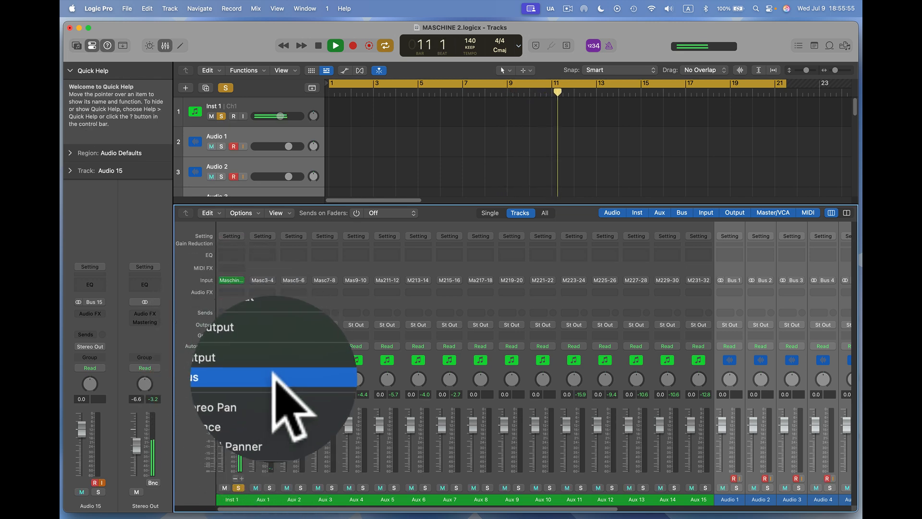
mouse_move(288, 378)
left_click(372, 147)
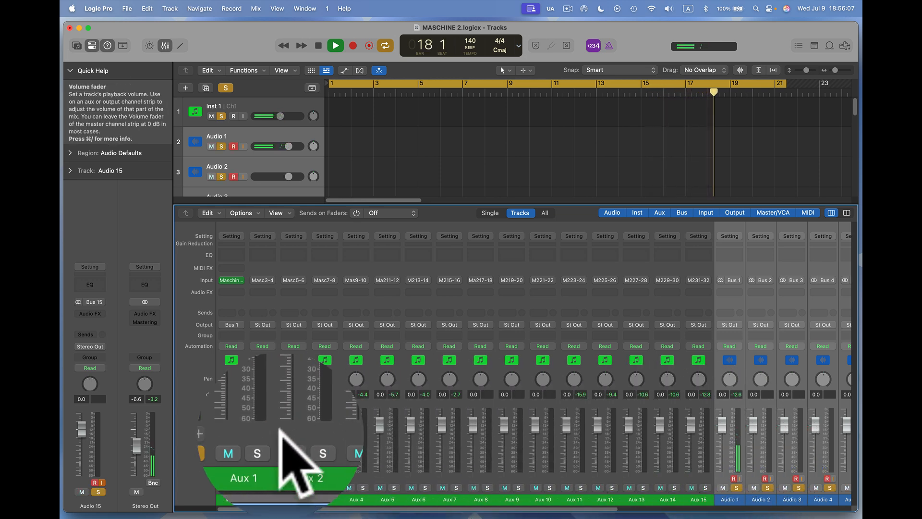
Unsolo Inst 1, solo Aux 1 to hear it alone, and stop playback.
left_click(239, 450)
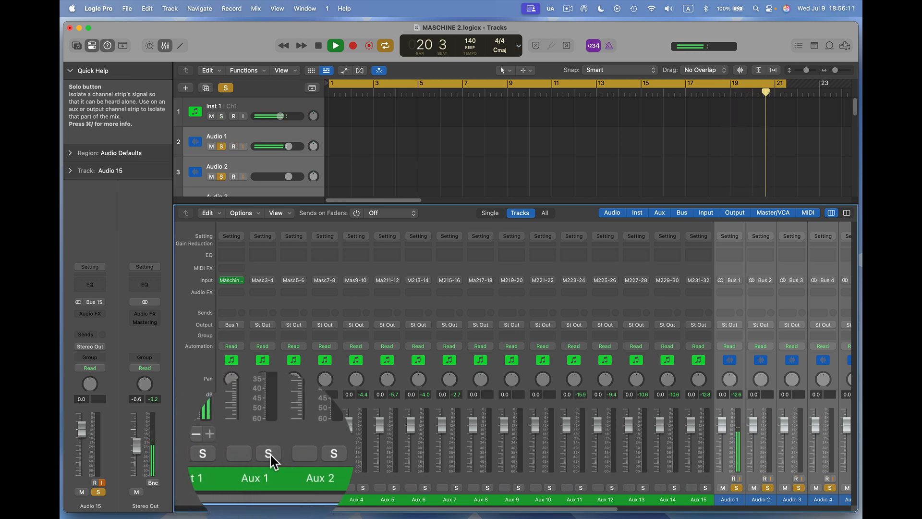
left_click(268, 454)
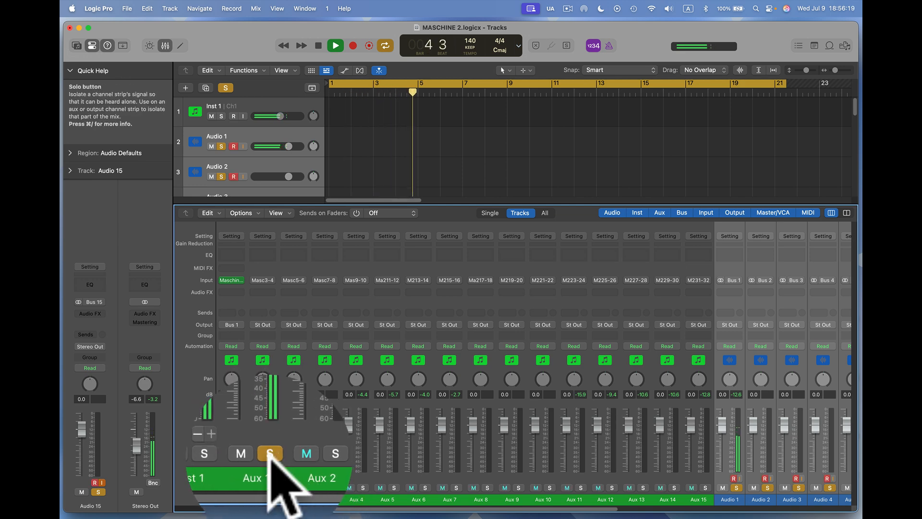
key("space")
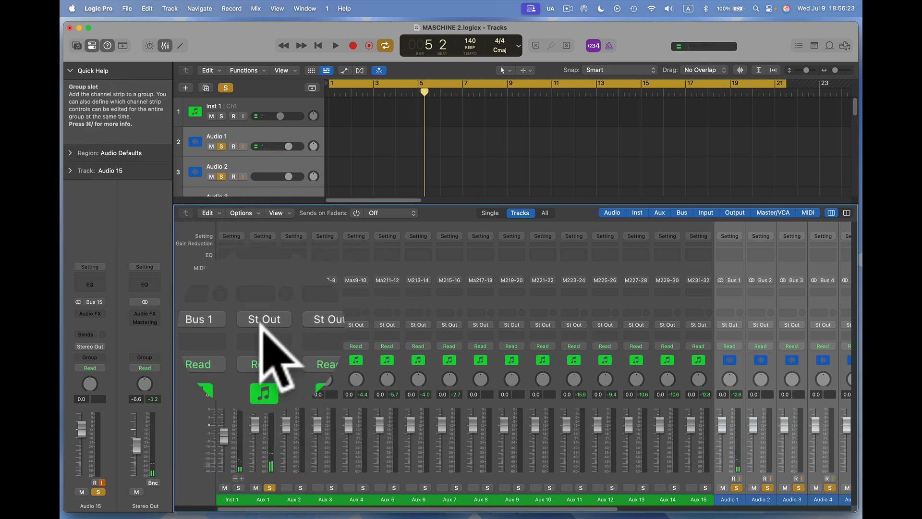
Route the output of Aux 1 to Bus 2 feeding Audio 2, and Aux 2 to Bus 3 feeding Audio 3.
left_click(259, 318)
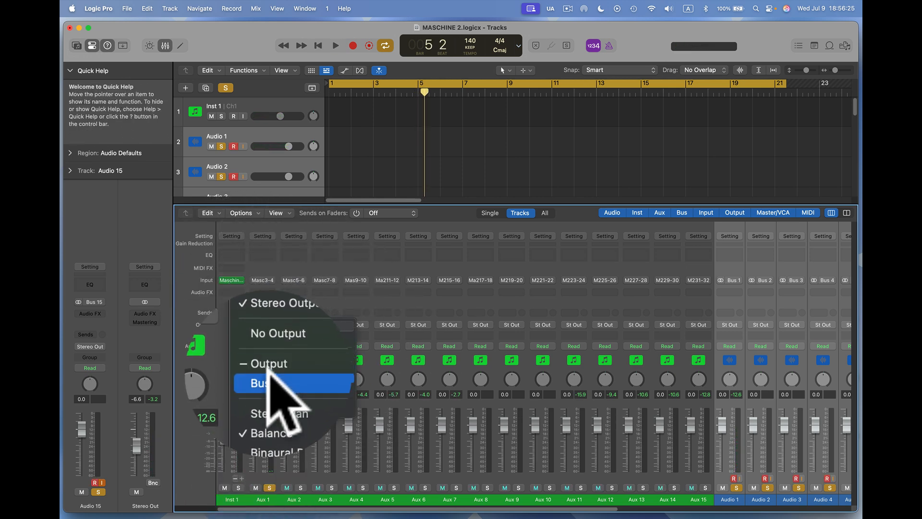
mouse_move(281, 378)
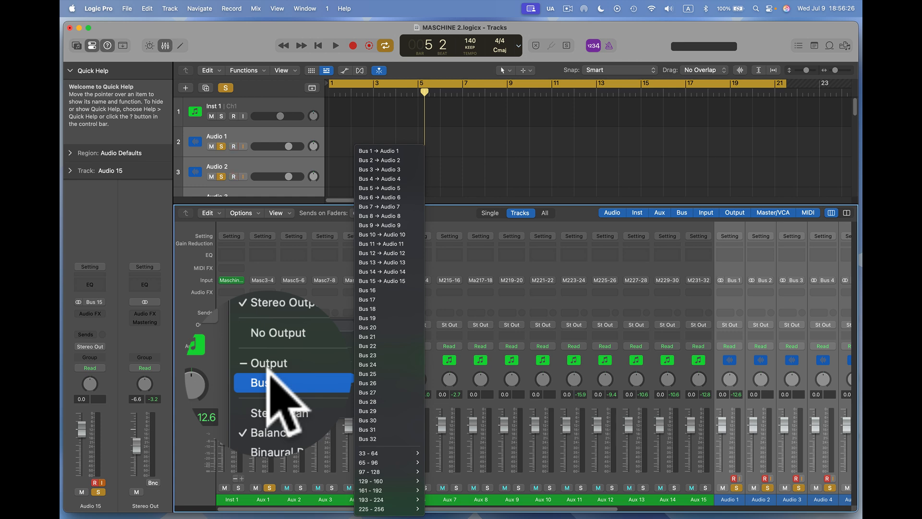
left_click(389, 160)
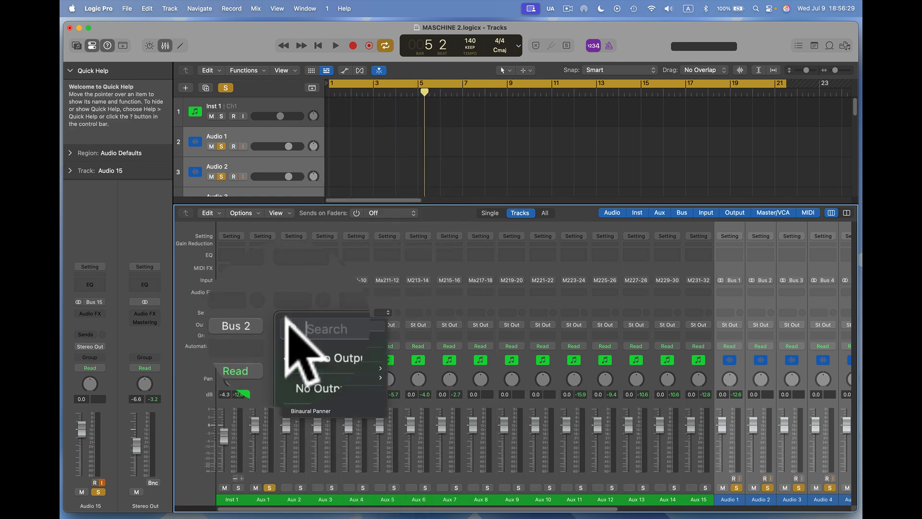
mouse_move(297, 378)
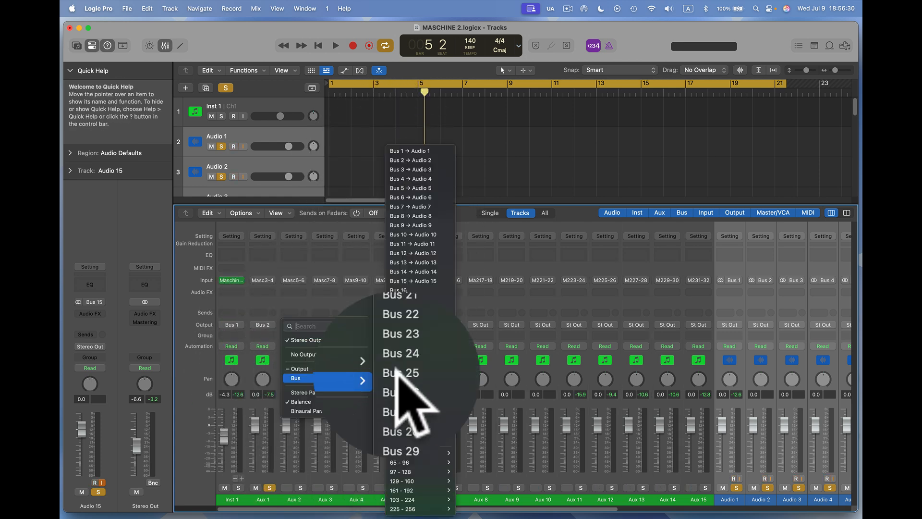
left_click(421, 168)
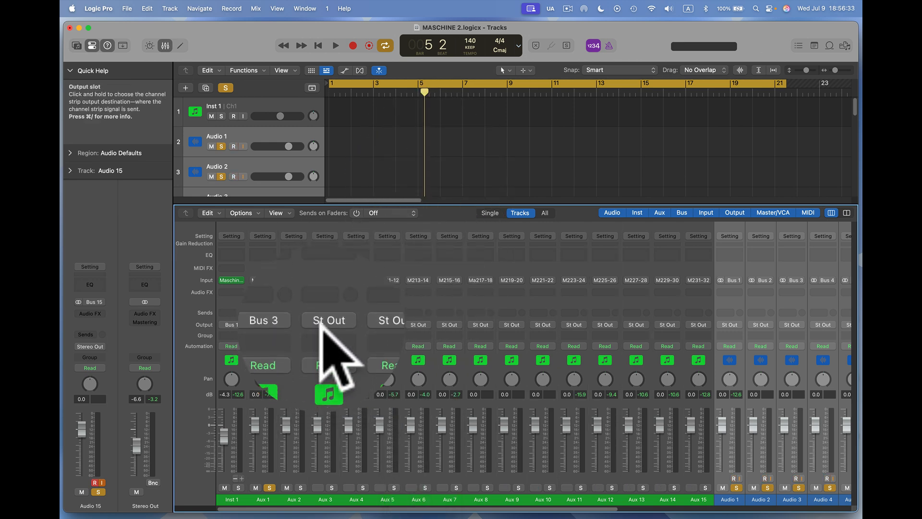
Route the output of Aux 3 to Bus 4 feeding Audio 4, and Aux 4 to Bus 5 feeding Audio 5.
left_click(321, 323)
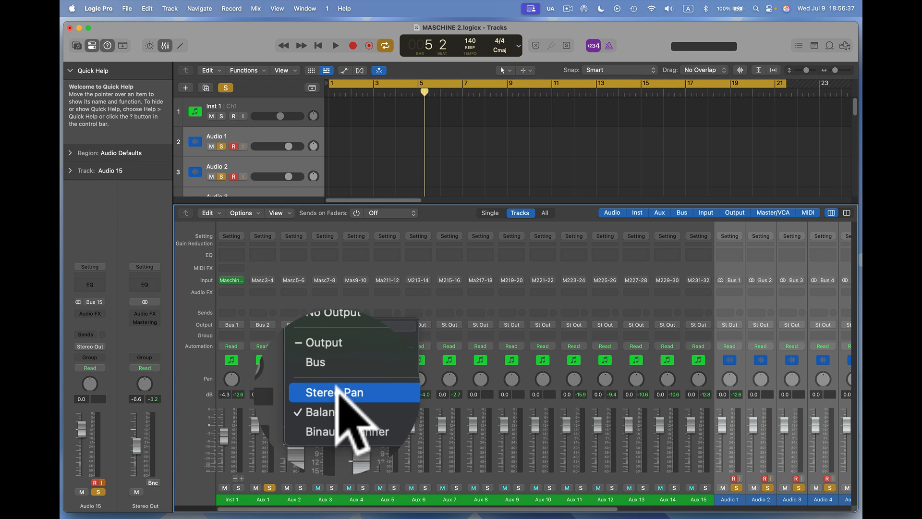
mouse_move(349, 378)
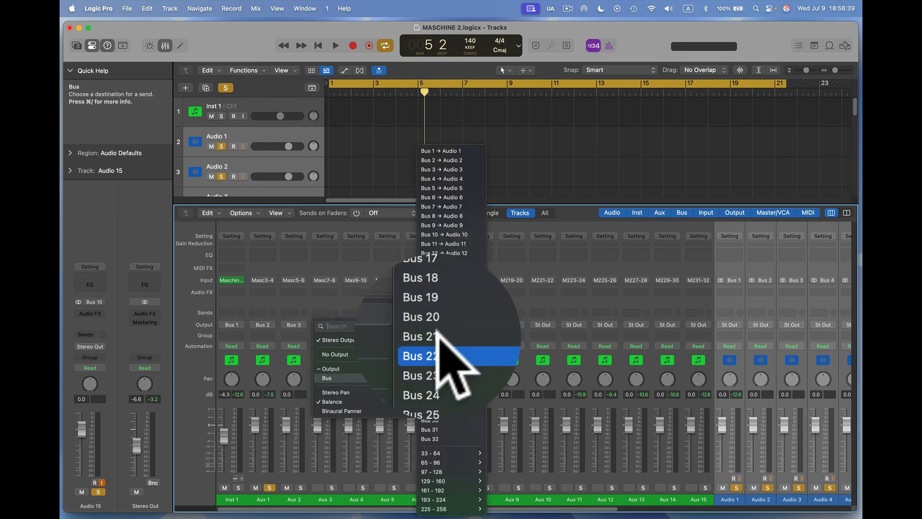
left_click(449, 178)
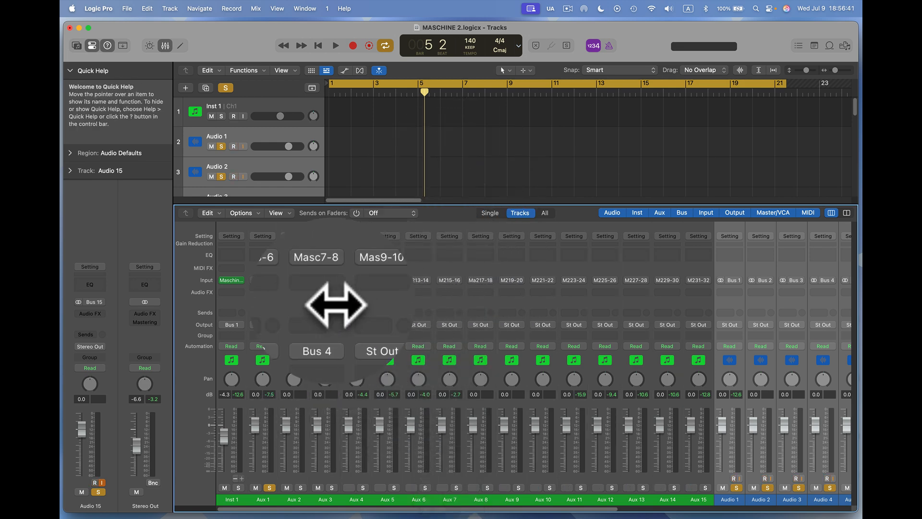
left_click(356, 325)
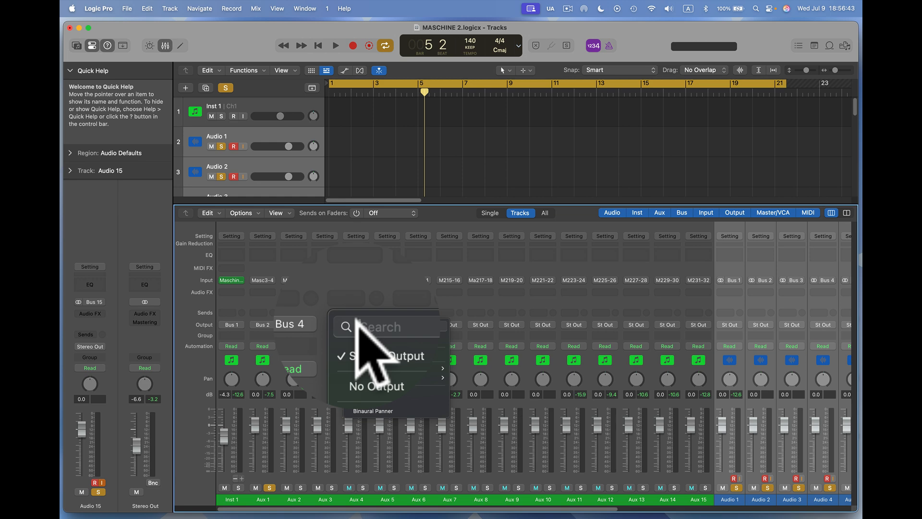
mouse_move(372, 378)
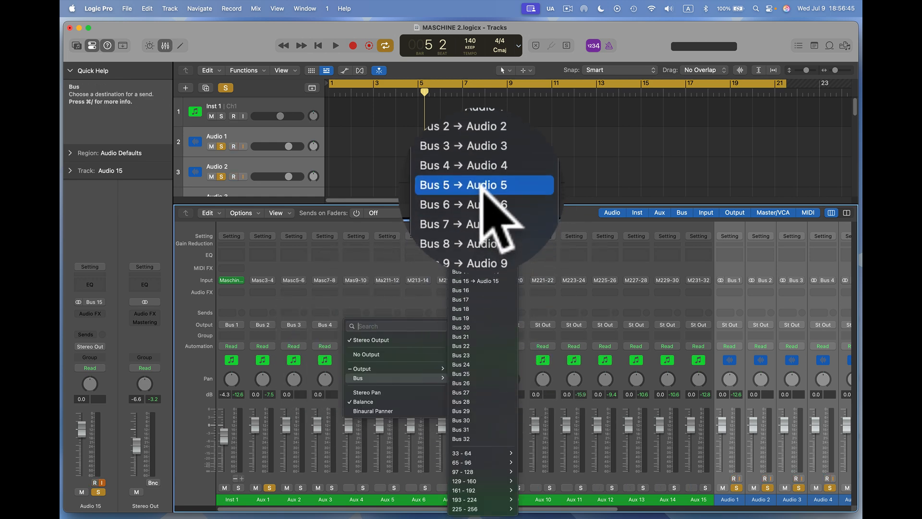
left_click(480, 187)
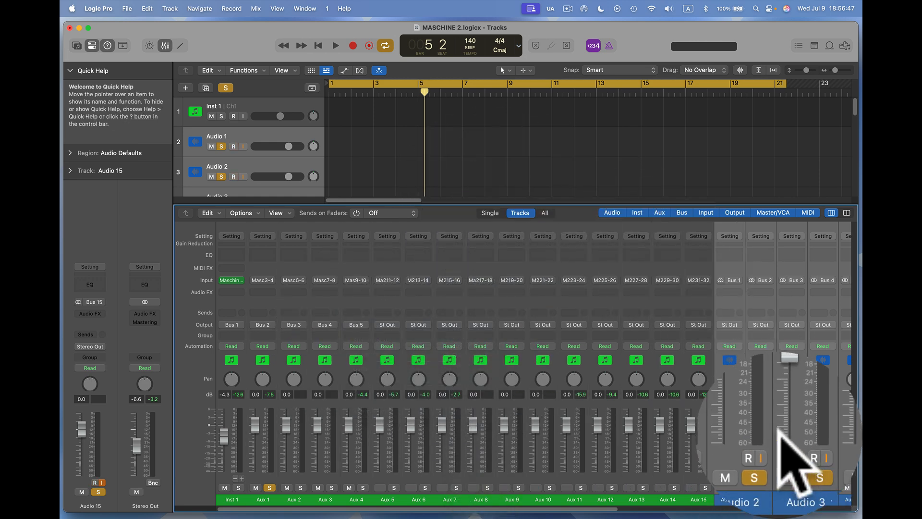
Play the project, unsolo Aux 1, check the level meters of the bus-fed audio tracks, and stop playback.
key("space")
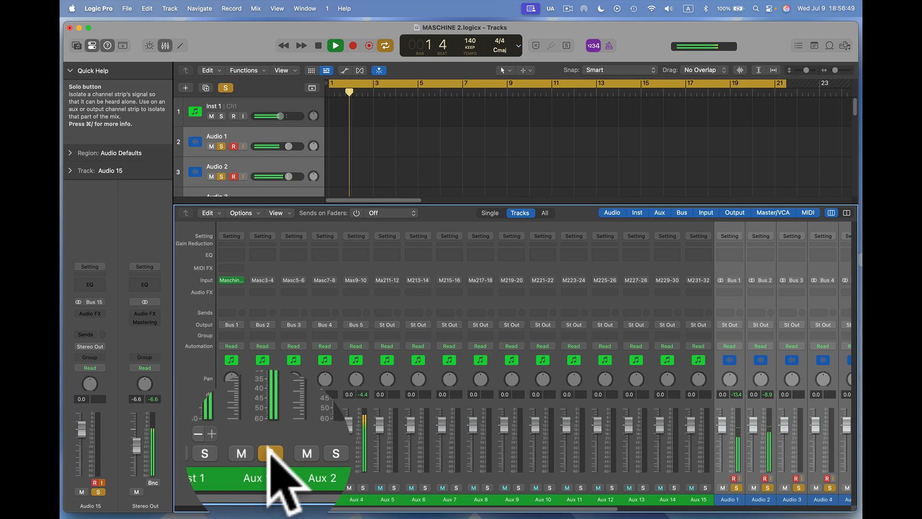
left_click(269, 487)
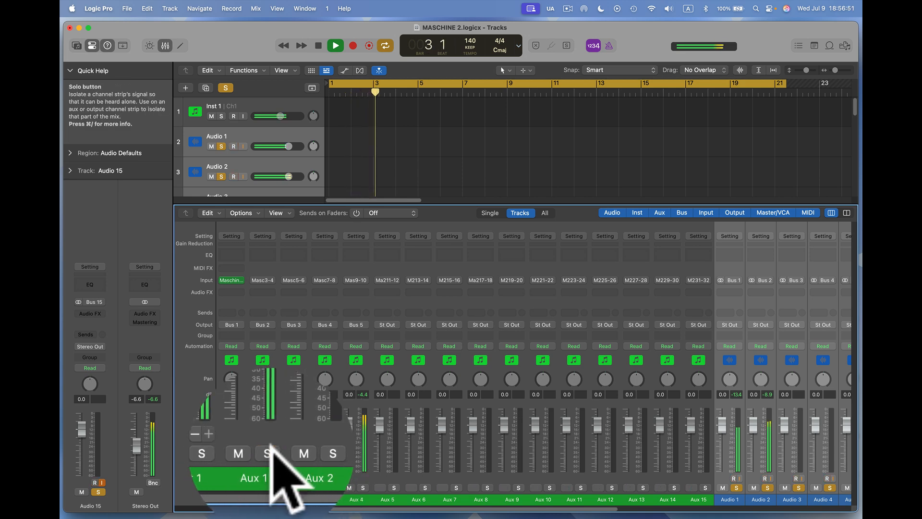
scroll(779, 433, "right", 5)
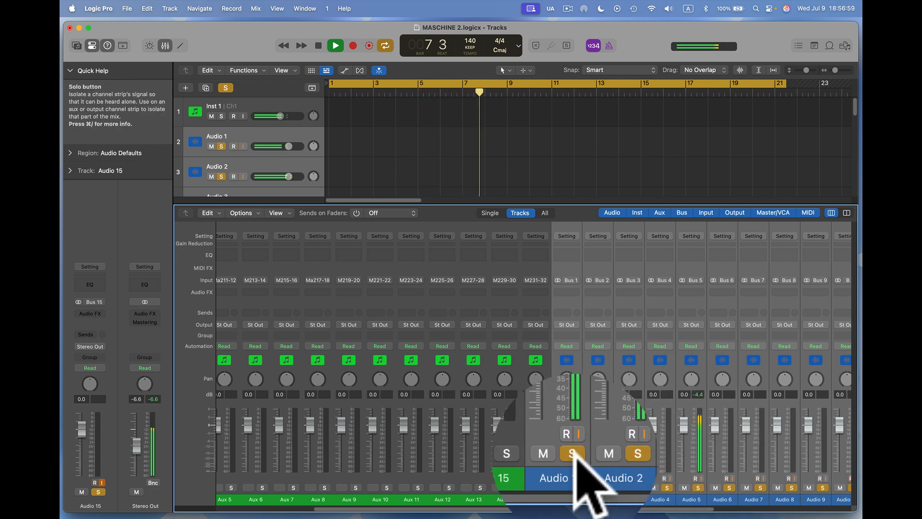
key("space")
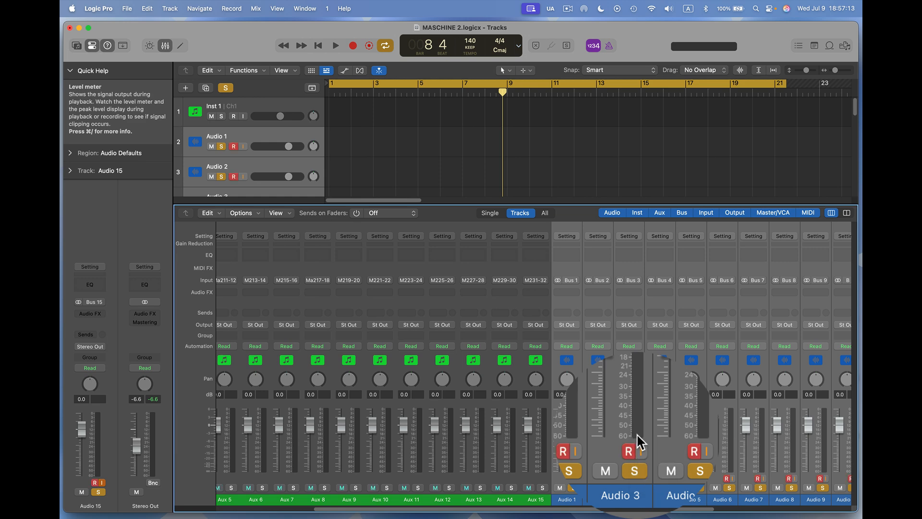
scroll(362, 403, "left", 5)
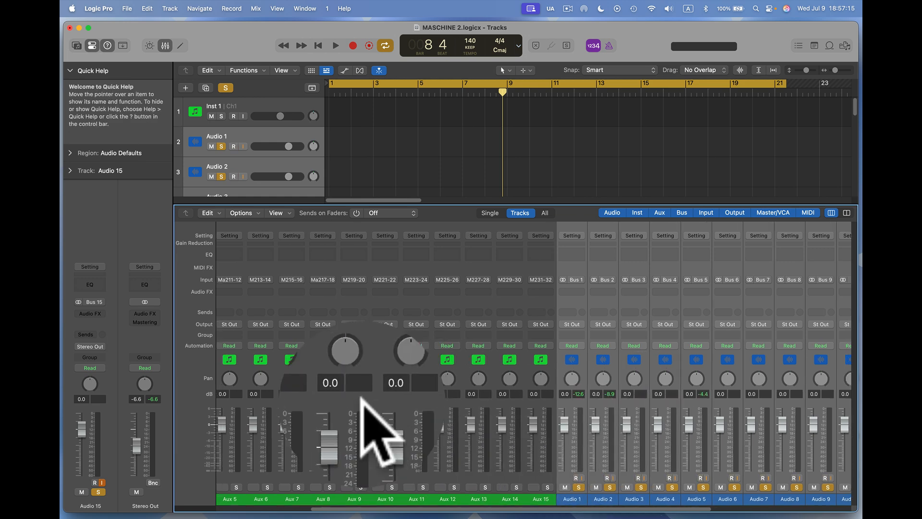